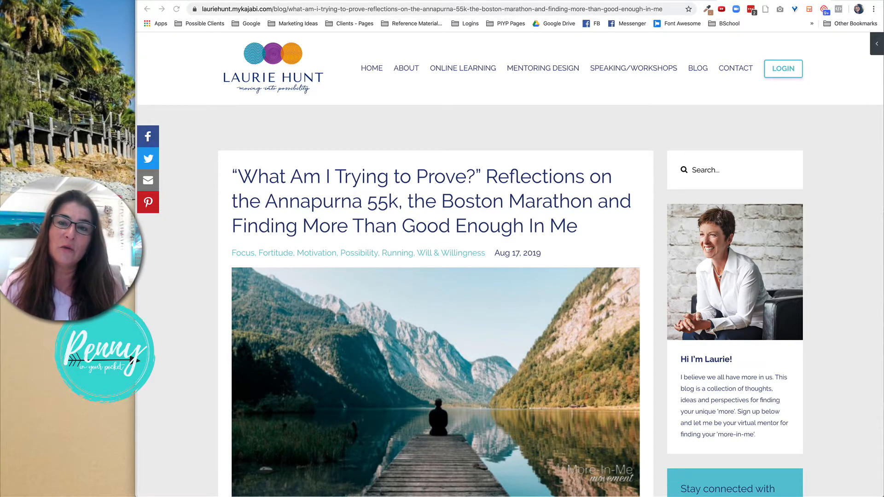
# Open addthis.com in a new tab and browse its homepage and the tool selection page.
pyautogui.hotkey('ctrl', 'Tab')
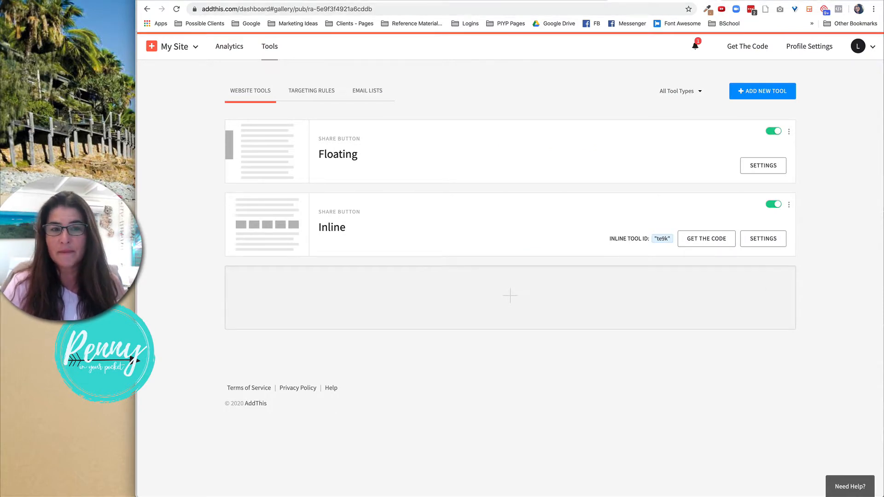
pyautogui.hotkey('ctrl', 't')
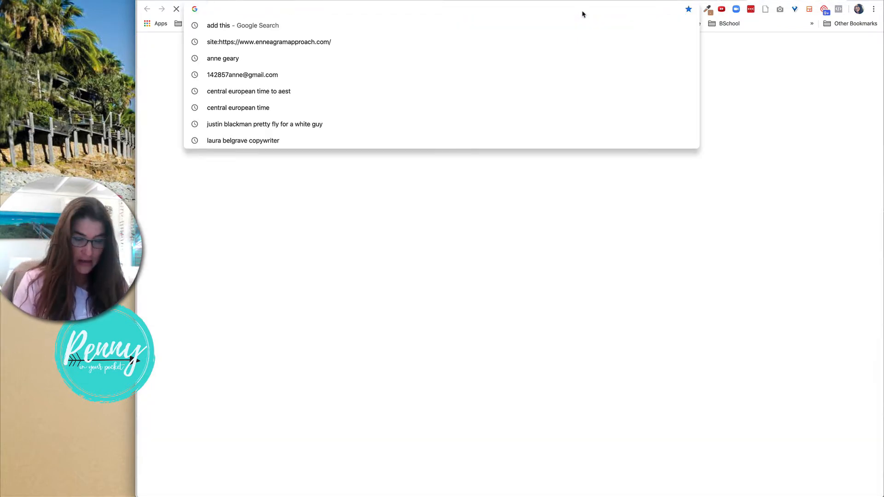
pyautogui.write('addthis.com')
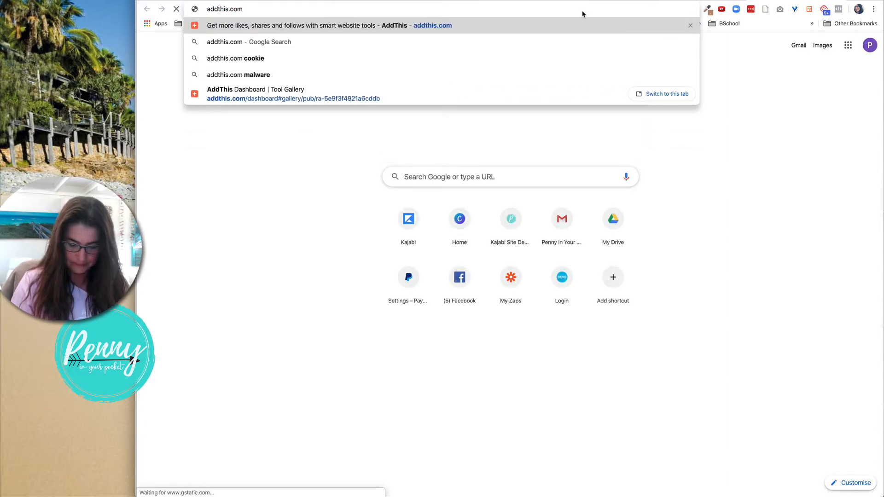
pyautogui.press('Return')
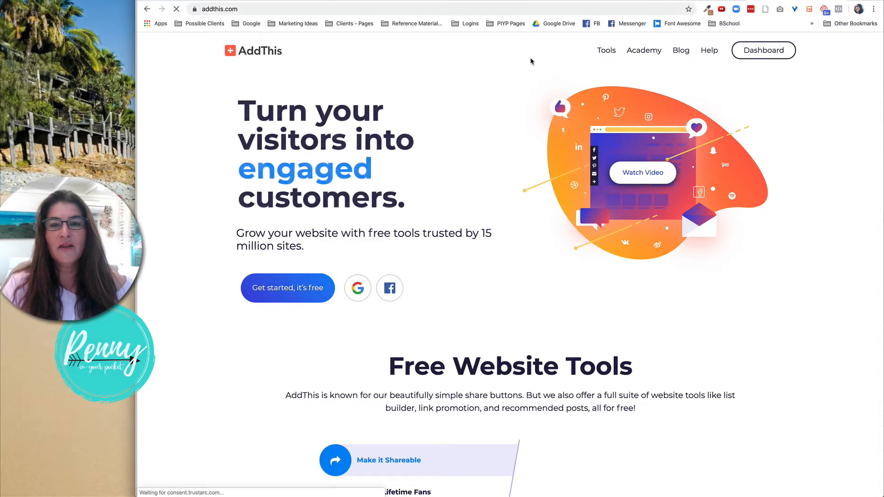
pyautogui.scroll(-5, 518, 135)
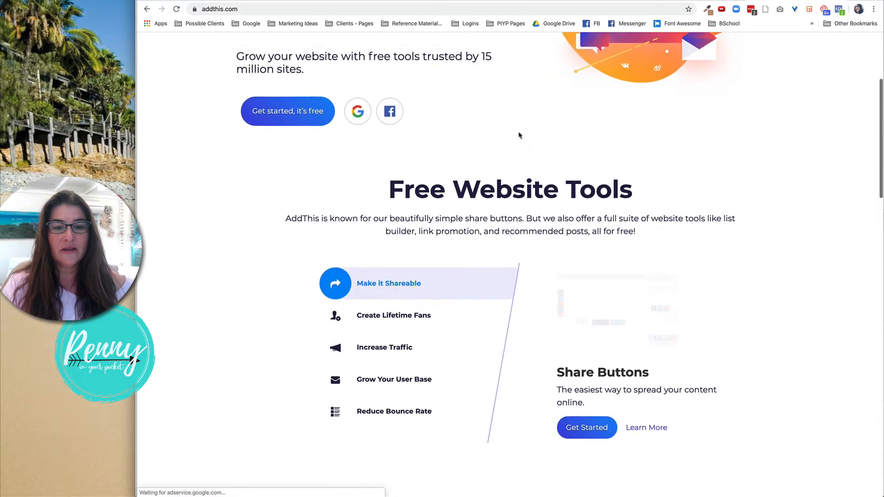
pyautogui.scroll(5, 519, 135)
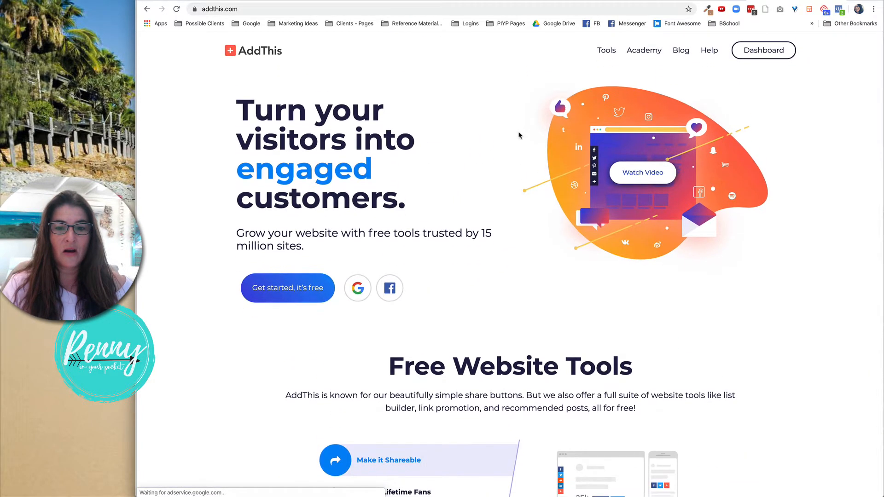
pyautogui.scroll(-5, 518, 135)
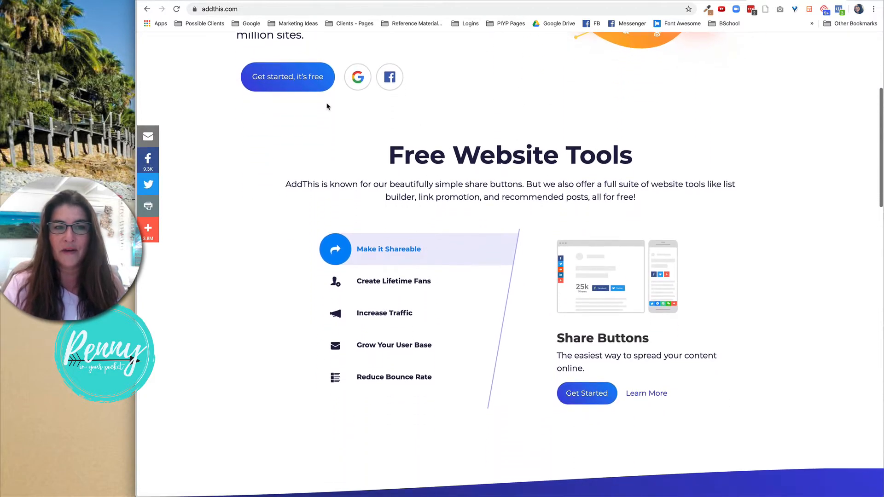
pyautogui.click(300, 77)
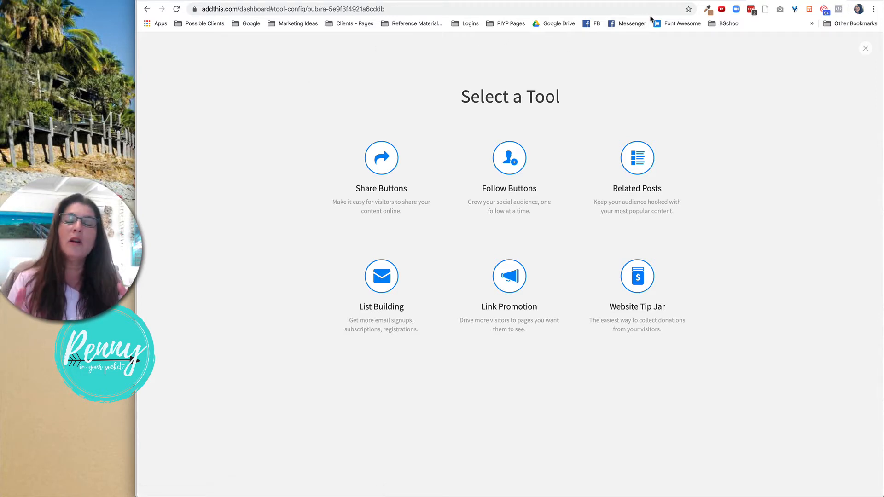
pyautogui.click(865, 49)
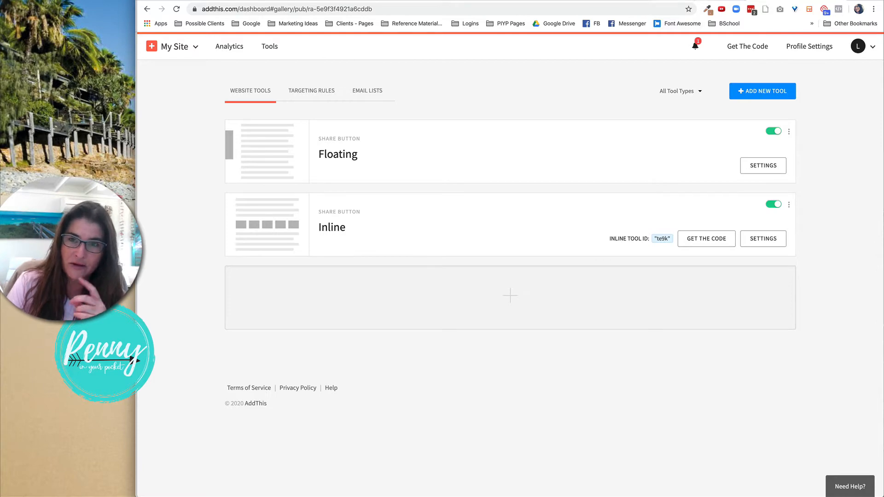
# Switch to the blog post tab and scroll through it to examine its share buttons.
pyautogui.click(626, 1)
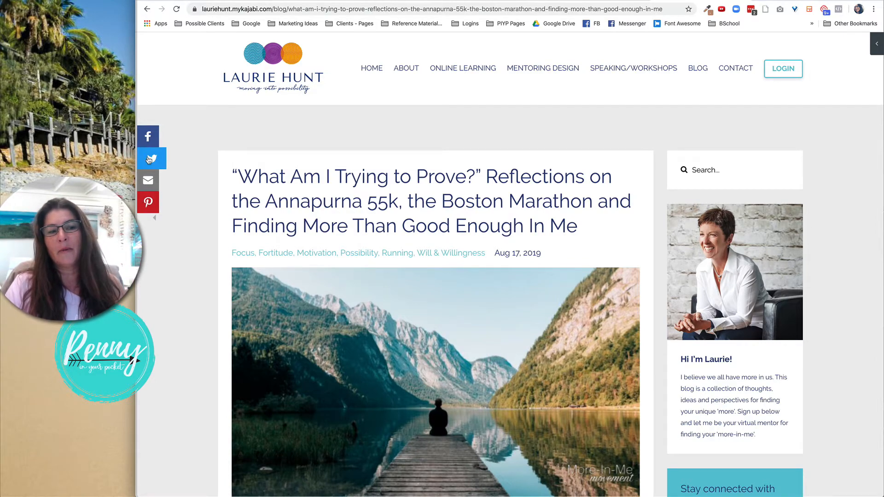
pyautogui.scroll(-3, 295, 190)
pyautogui.scroll(-8, 295, 190)
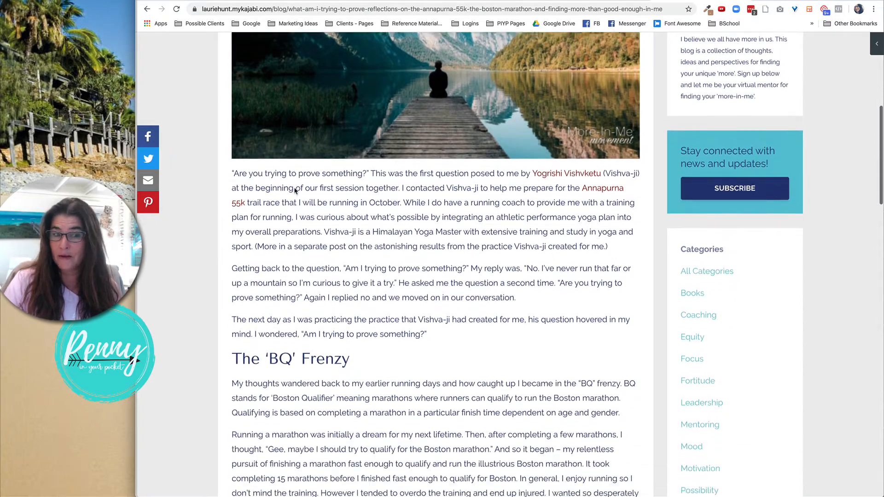
pyautogui.scroll(-17, 294, 188)
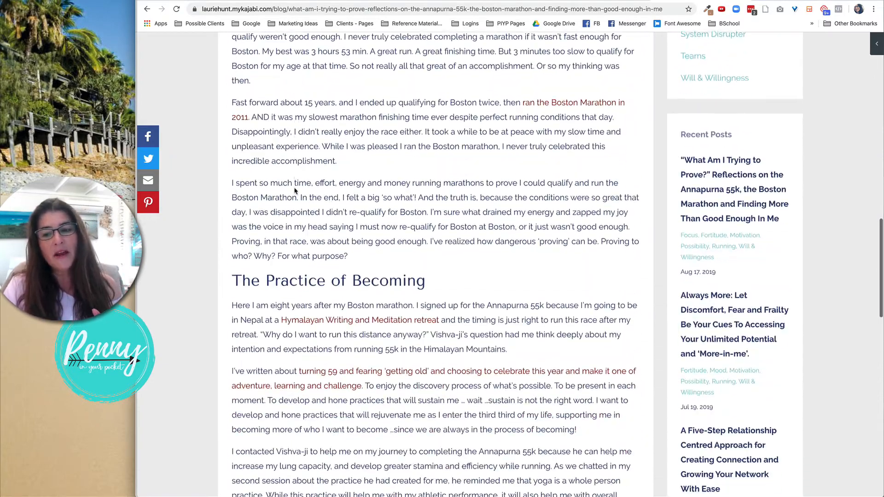
pyautogui.scroll(-8, 294, 188)
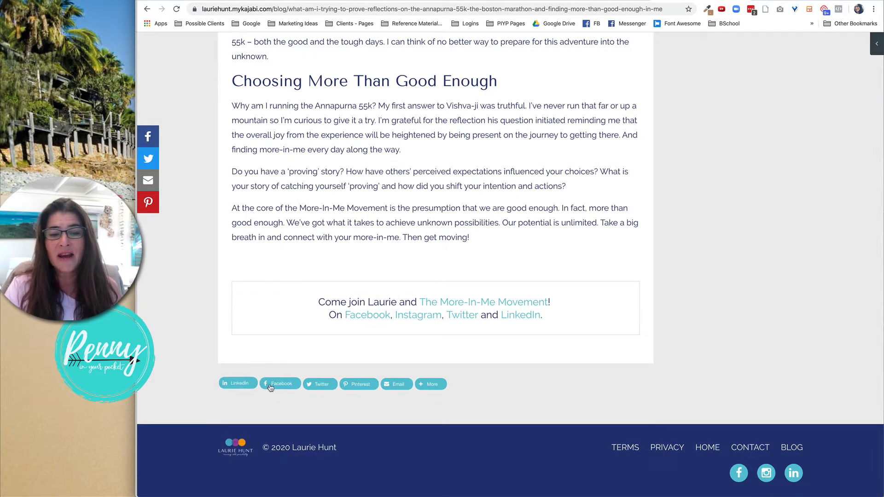
pyautogui.moveTo(441, 391)
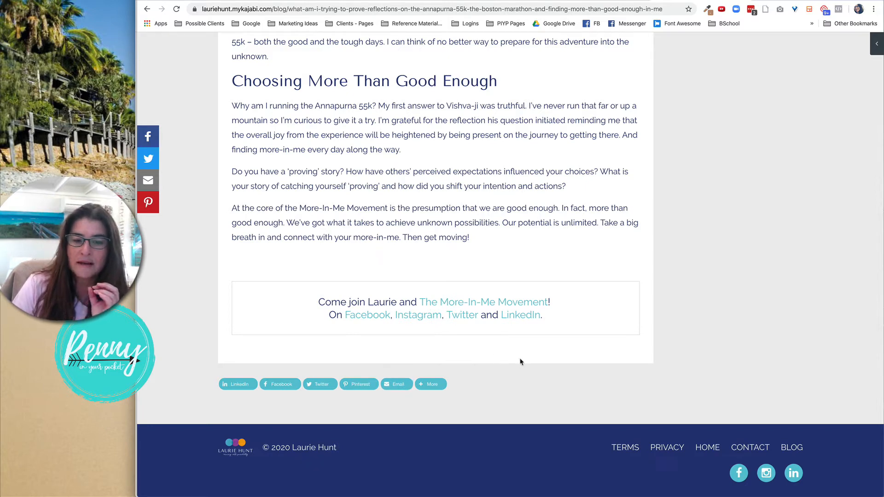
pyautogui.scroll(7, 521, 362)
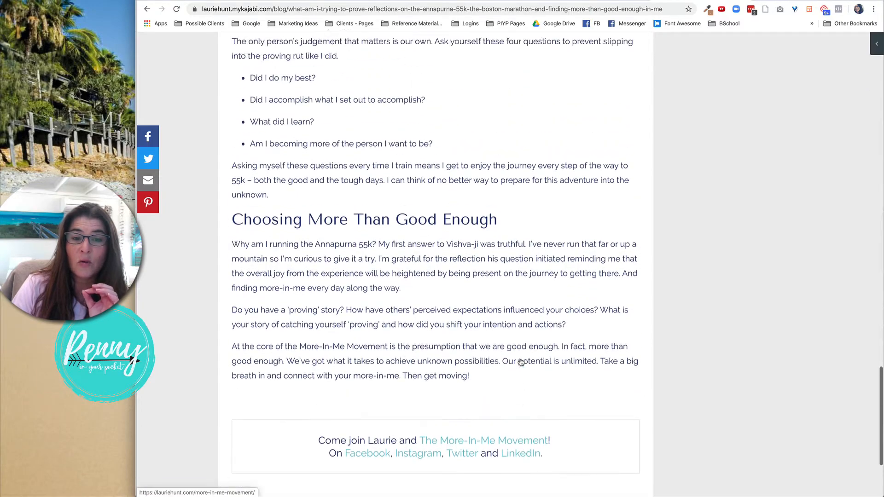
pyautogui.scroll(11, 520, 362)
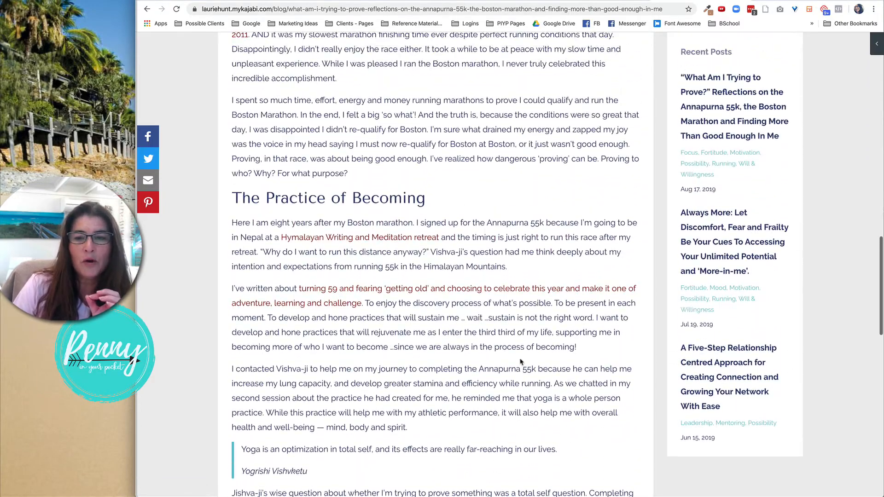
pyautogui.scroll(-20, 520, 362)
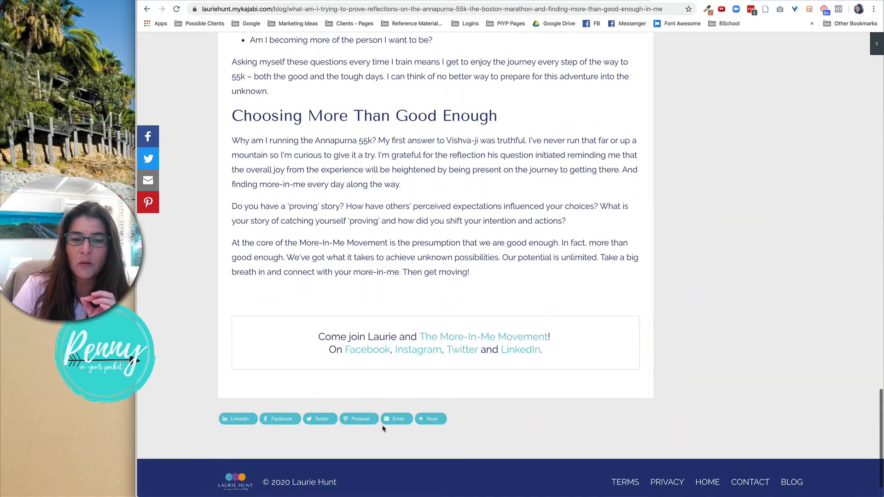
pyautogui.scroll(2, 372, 267)
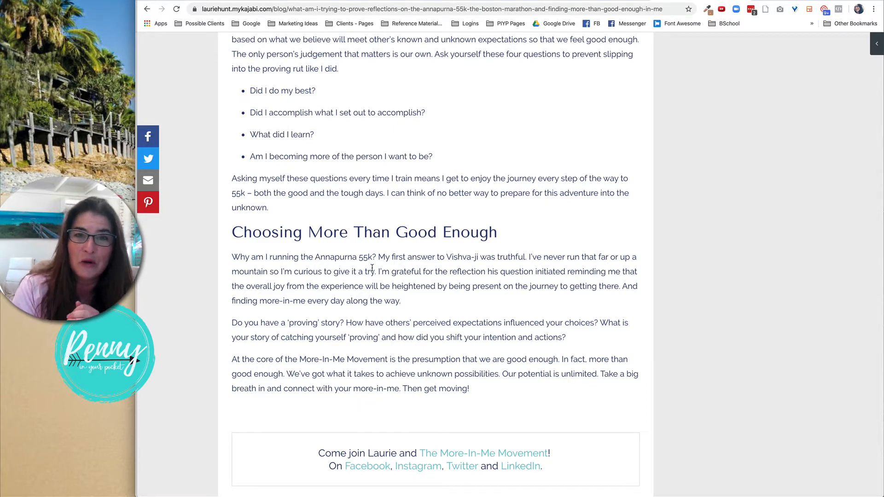
pyautogui.scroll(-5, 371, 268)
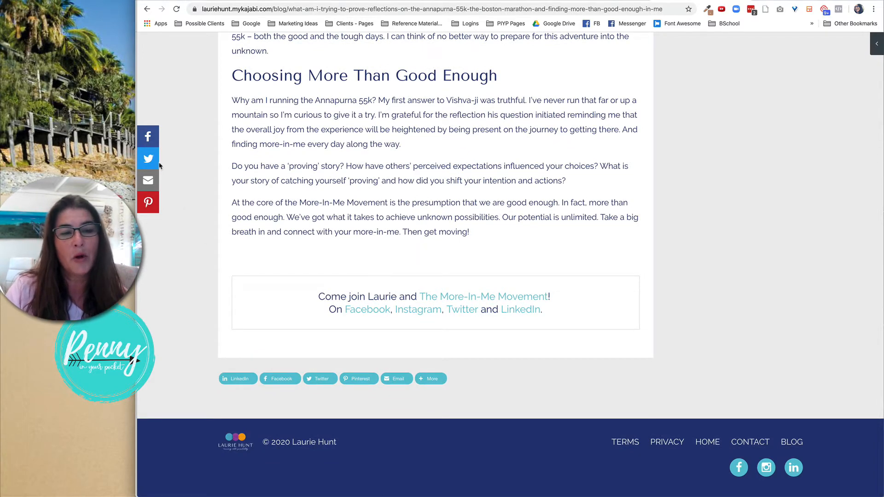
pyautogui.scroll(20, 228, 173)
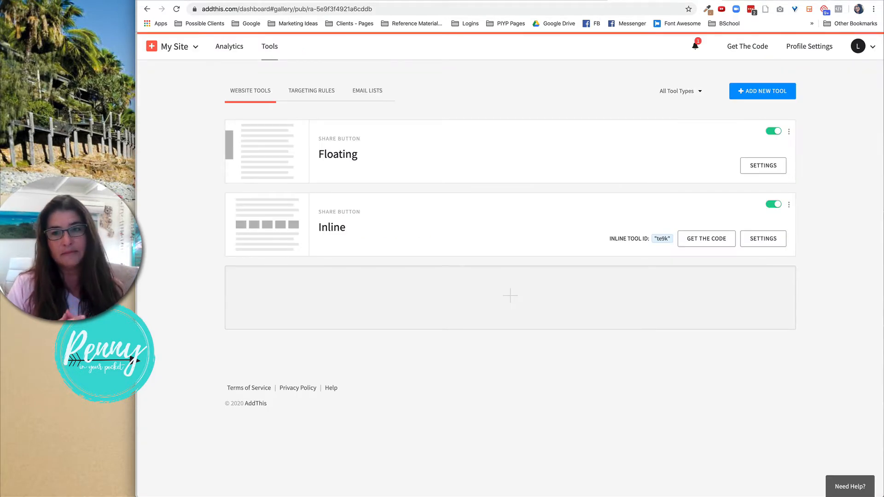
# Browse the share button tool types offered when adding a new tool, then return to the dashboard.
pyautogui.click(760, 91)
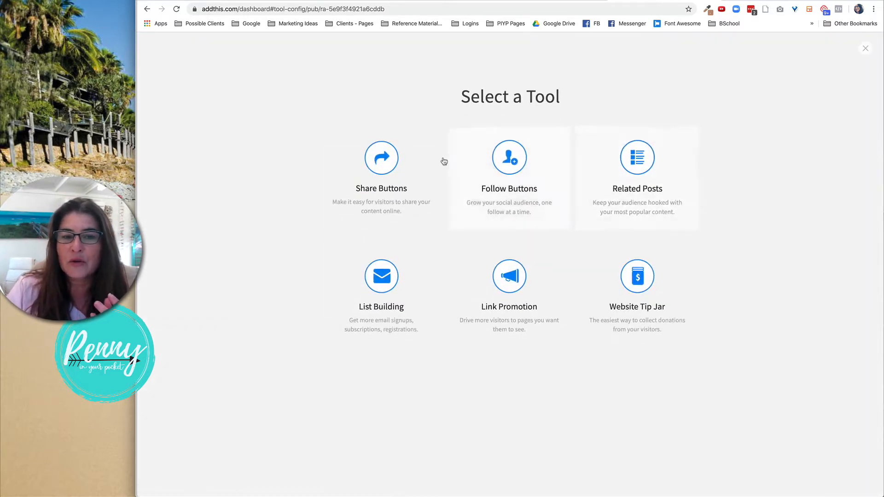
pyautogui.click(391, 157)
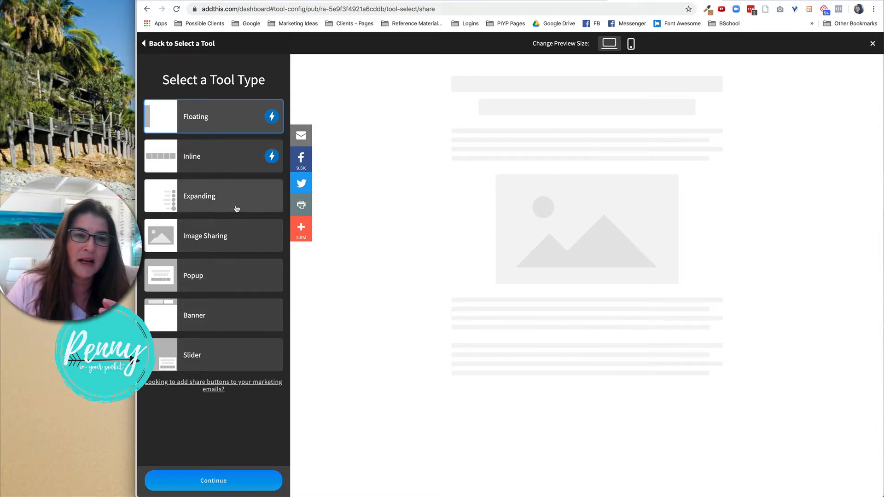
pyautogui.click(152, 46)
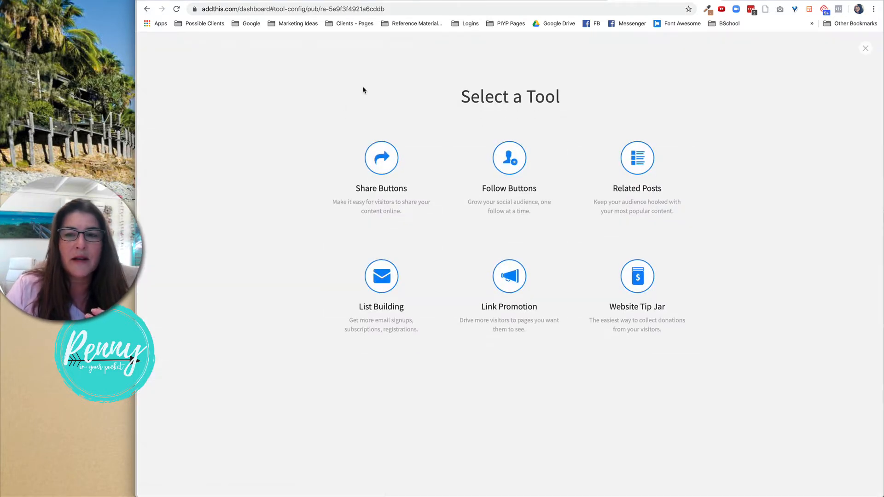
pyautogui.click(866, 48)
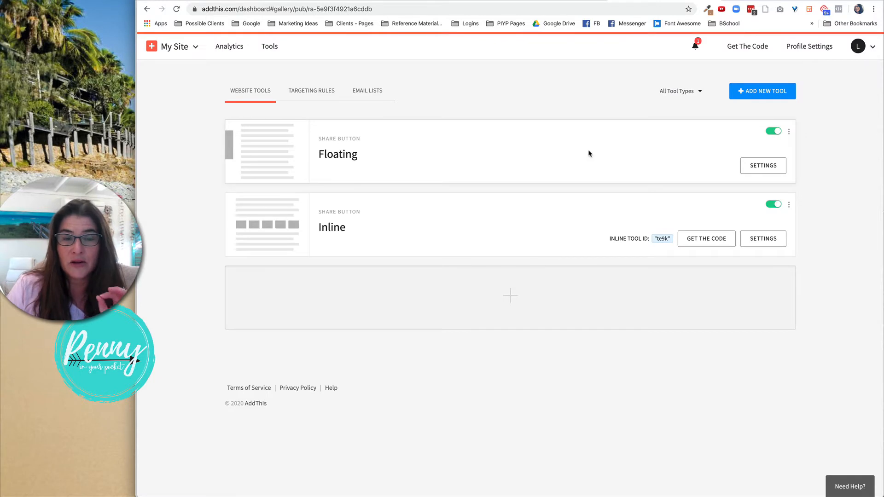
# Open the Floating share tool's settings, browse the additional sharing services list, and update the tool.
pyautogui.click(391, 164)
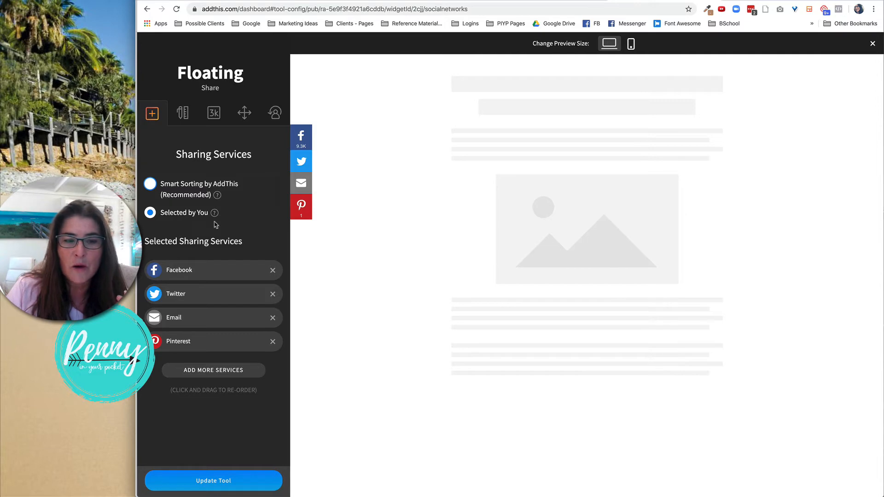
pyautogui.click(220, 373)
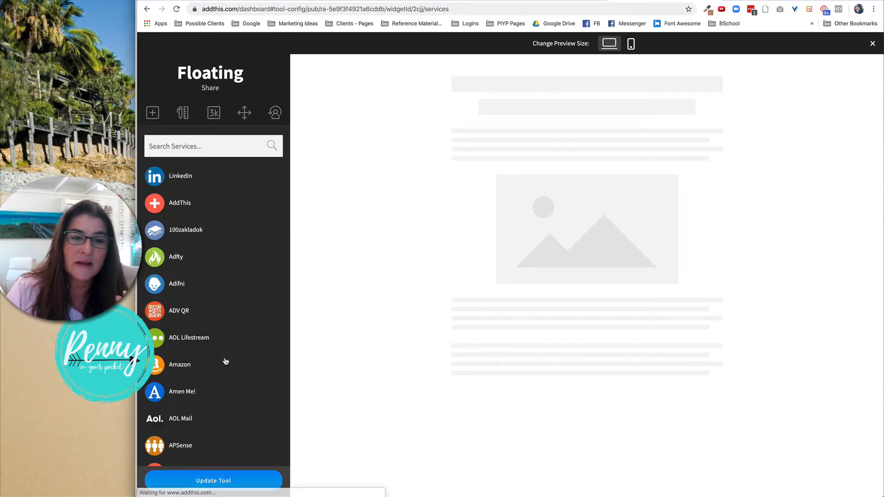
pyautogui.scroll(-10, 226, 276)
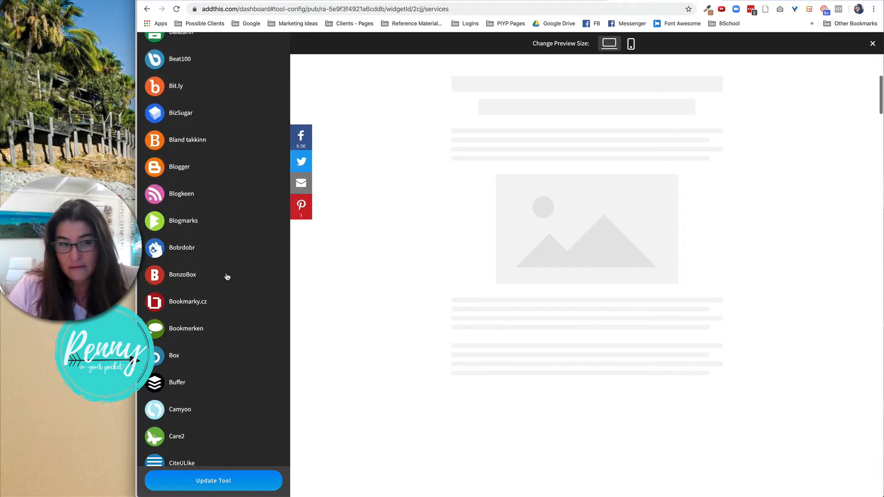
pyautogui.scroll(-2, 225, 276)
pyautogui.scroll(15, 225, 276)
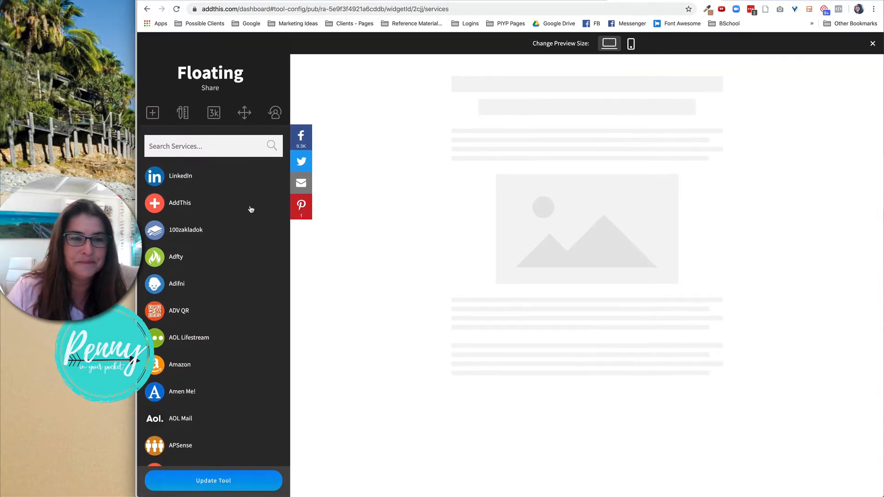
pyautogui.click(250, 485)
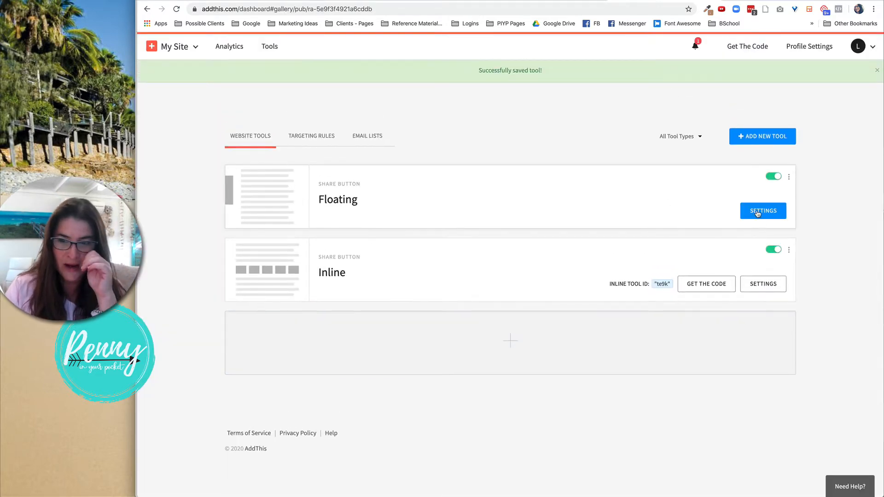
# Reopen the Floating tool's settings on its Design section and switch the preview to mobile size.
pyautogui.click(762, 212)
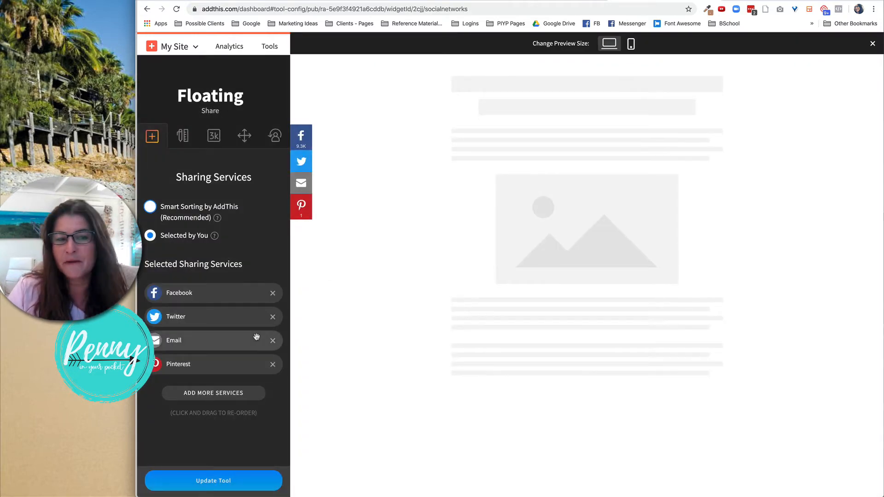
pyautogui.scroll(-1, 252, 233)
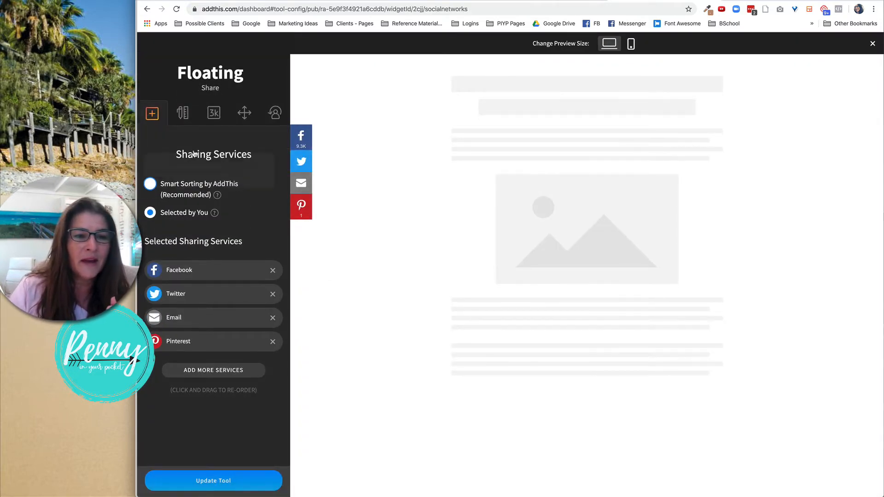
pyautogui.click(186, 117)
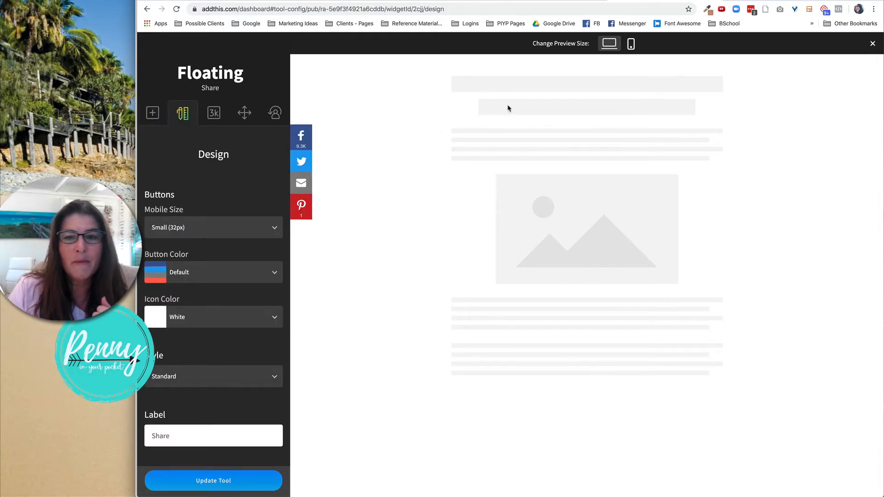
pyautogui.click(631, 44)
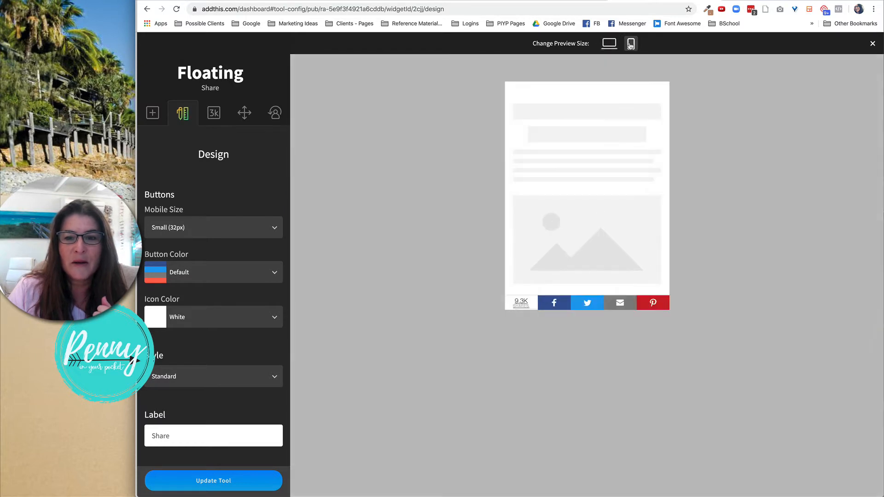
# Try the Large (48px) mobile button size, then set it back to Small (32px).
pyautogui.click(204, 229)
pyautogui.click(198, 251)
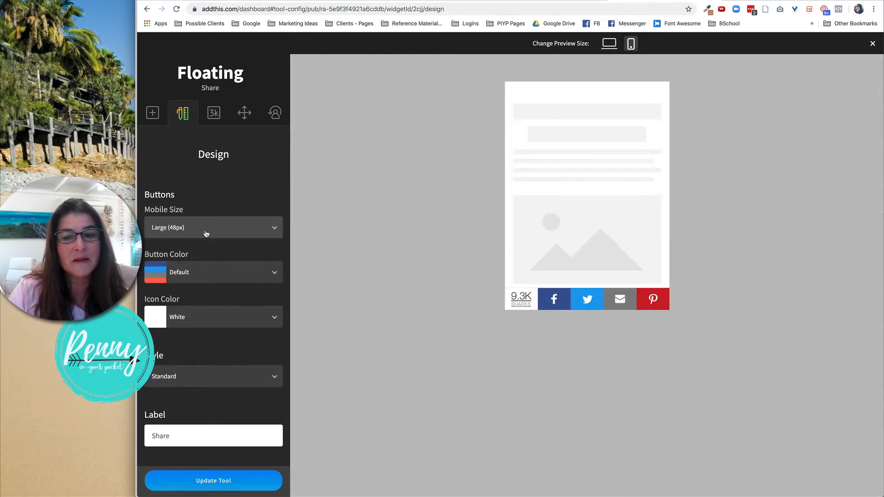
pyautogui.click(206, 234)
pyautogui.click(212, 299)
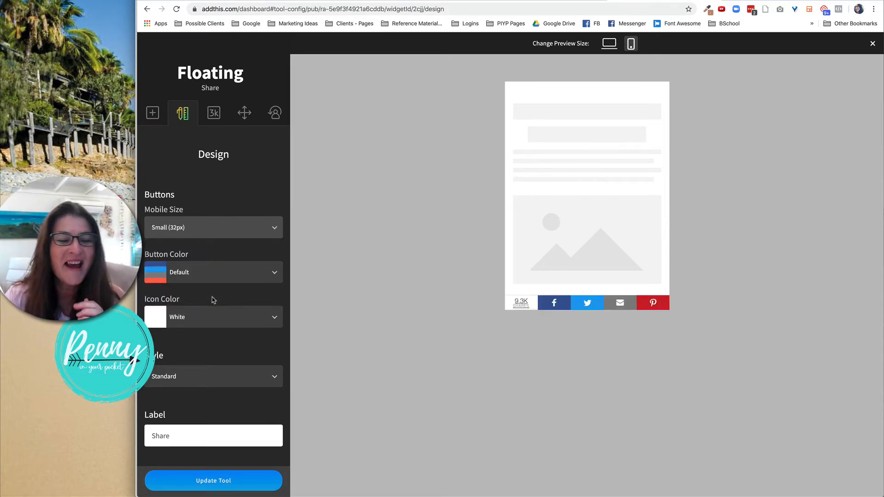
# Open the Floating tool's Share Counters section, review the counter type options, and update the tool.
pyautogui.click(210, 119)
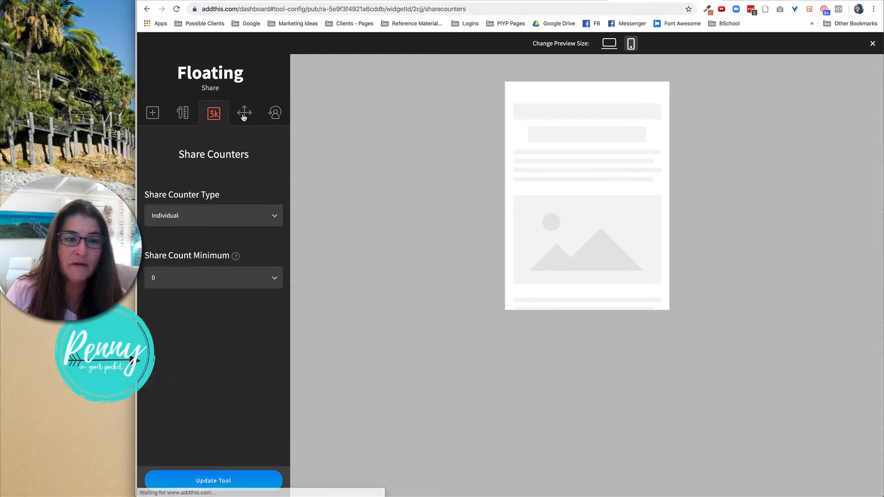
pyautogui.click(227, 221)
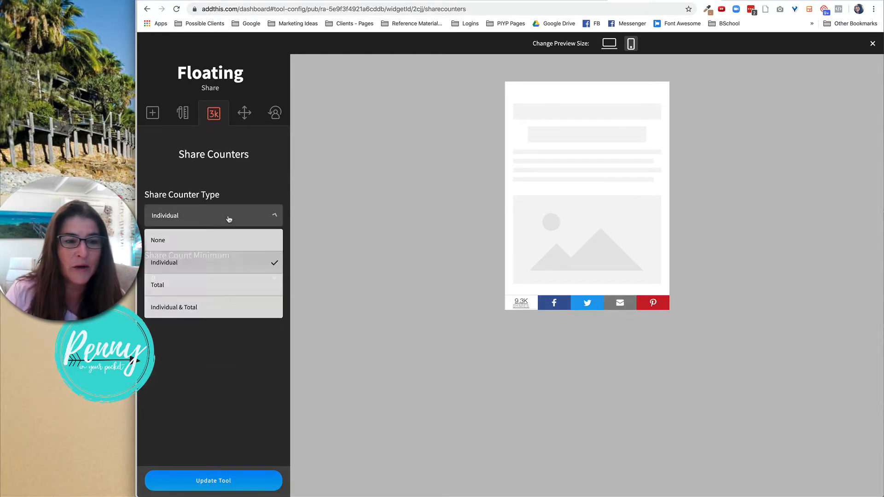
pyautogui.click(250, 185)
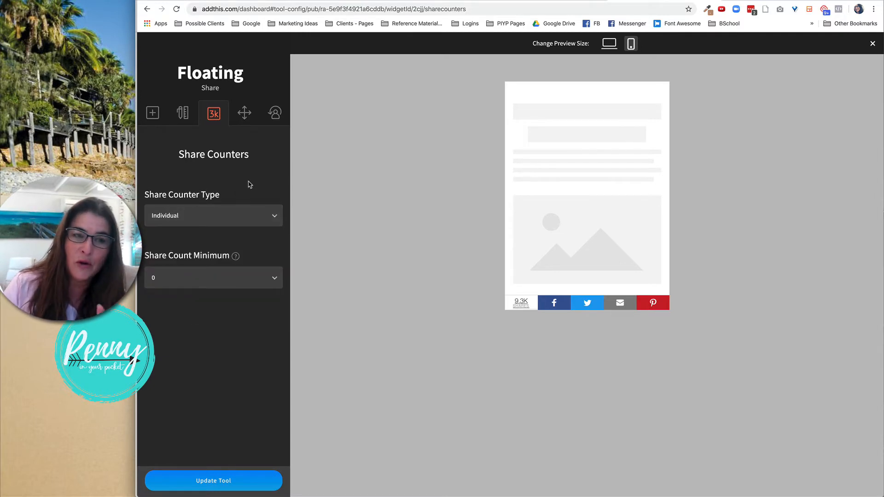
pyautogui.click(233, 487)
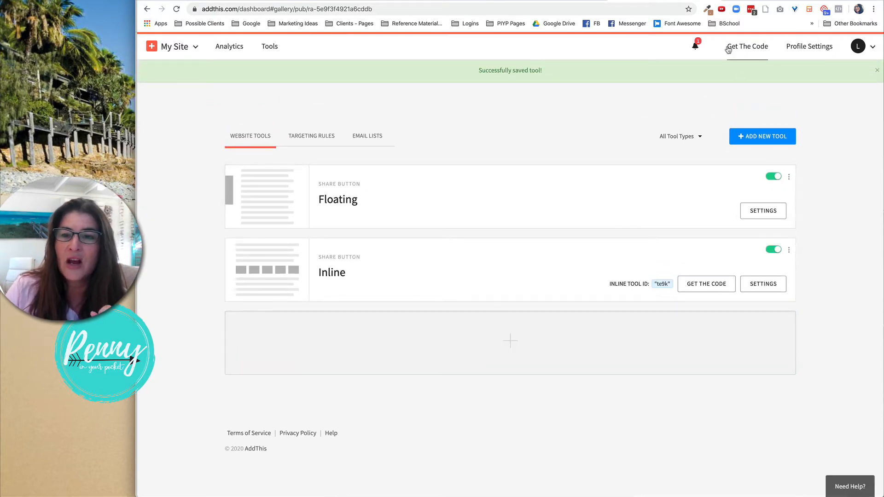
# Copy the site's AddThis code snippet from the Get The Code page.
pyautogui.click(758, 51)
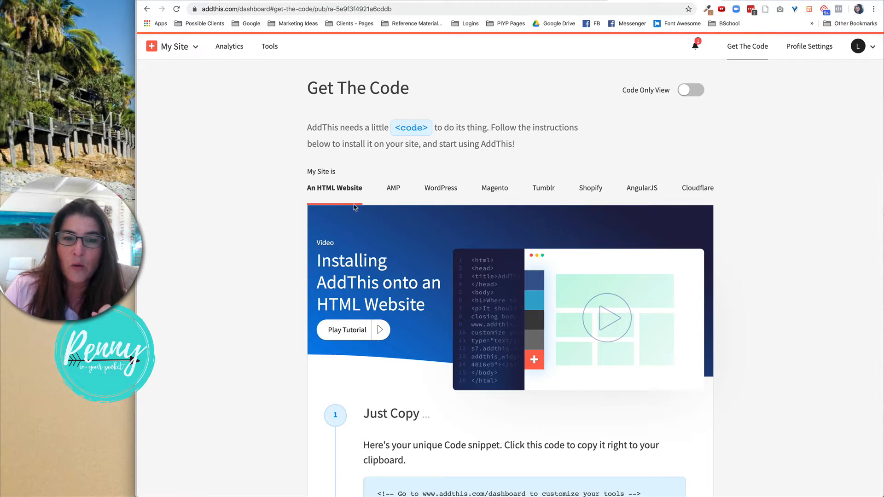
pyautogui.scroll(-5, 355, 208)
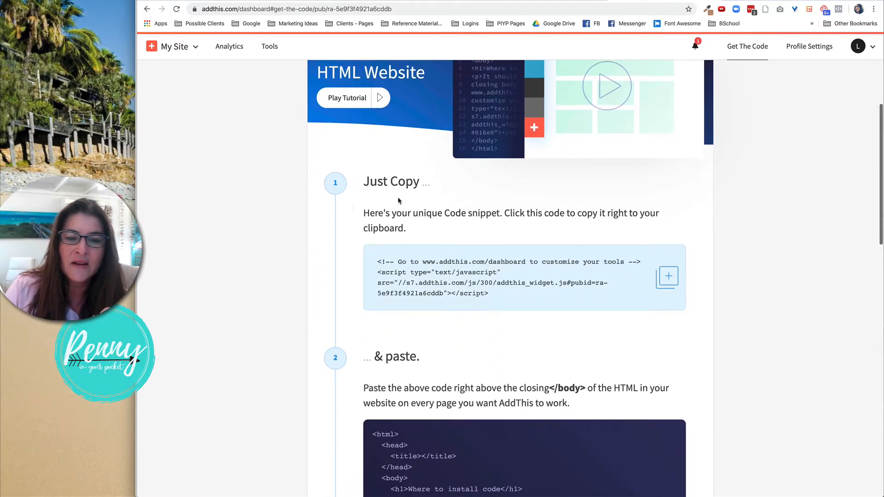
pyautogui.scroll(-1, 515, 256)
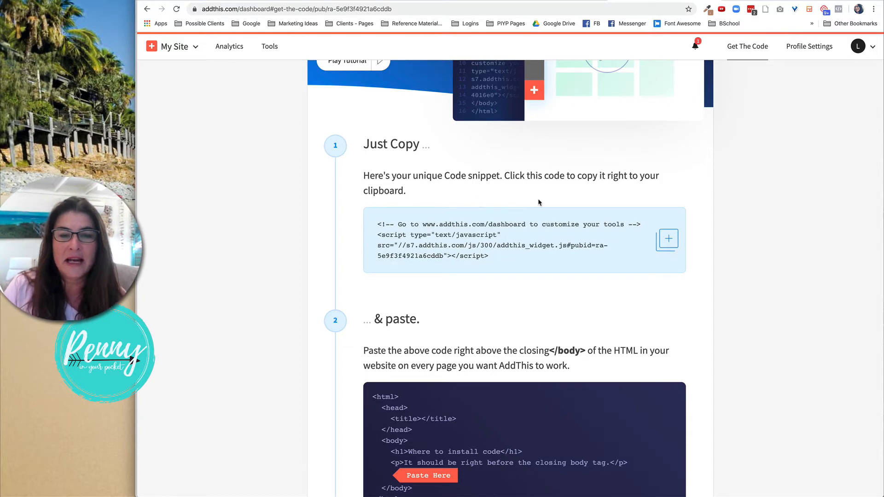
pyautogui.click(672, 244)
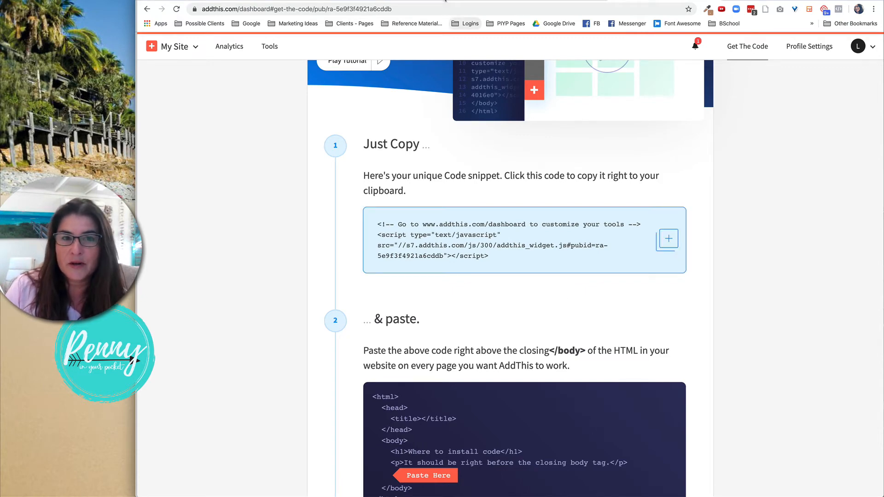
pyautogui.click(446, 1)
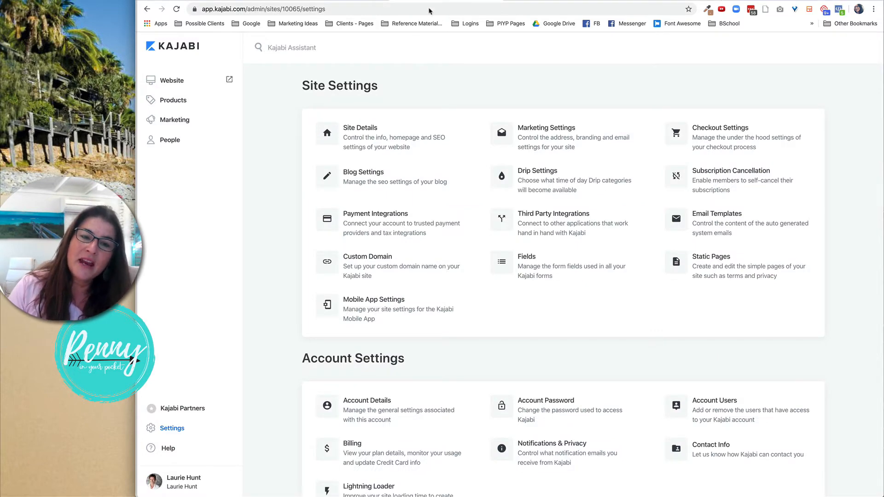
pyautogui.click(653, 1)
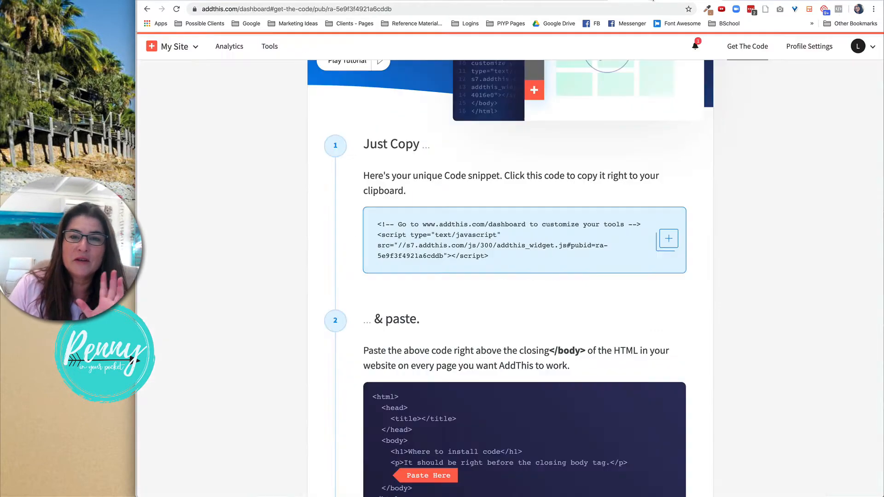
pyautogui.scroll(6, 639, 186)
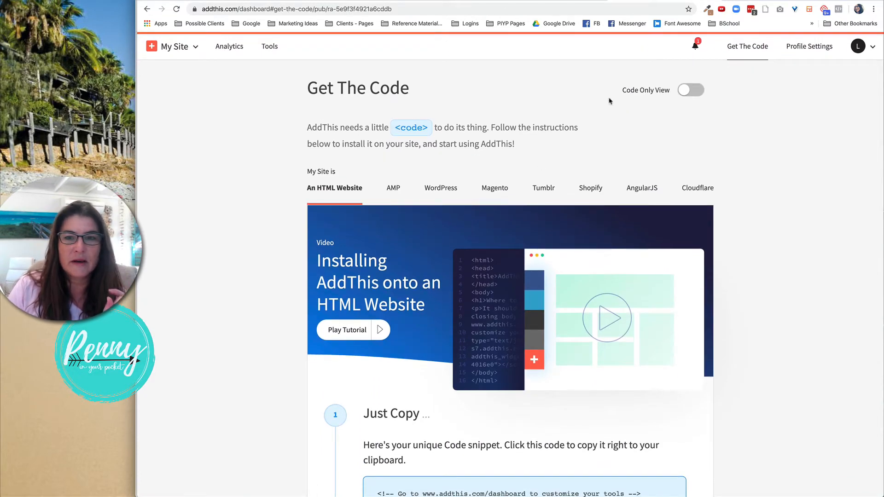
# Reopen the Floating tool's settings and go to its Behavior section.
pyautogui.click(270, 48)
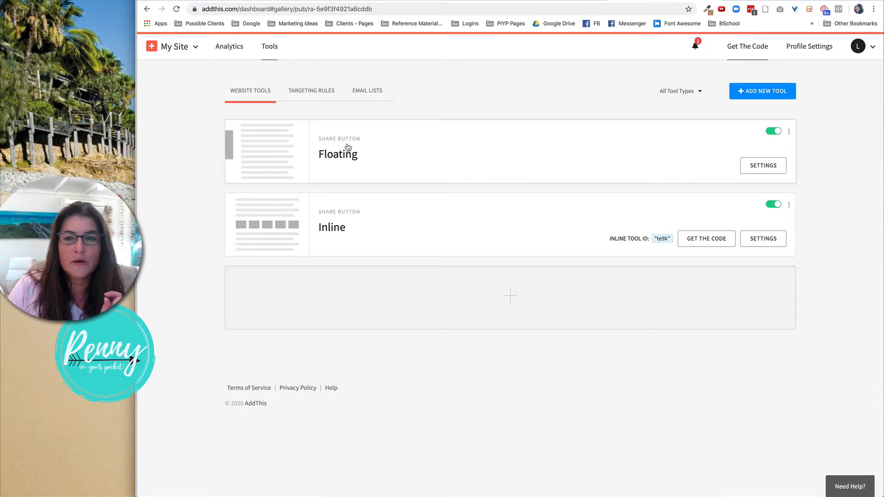
pyautogui.click(761, 168)
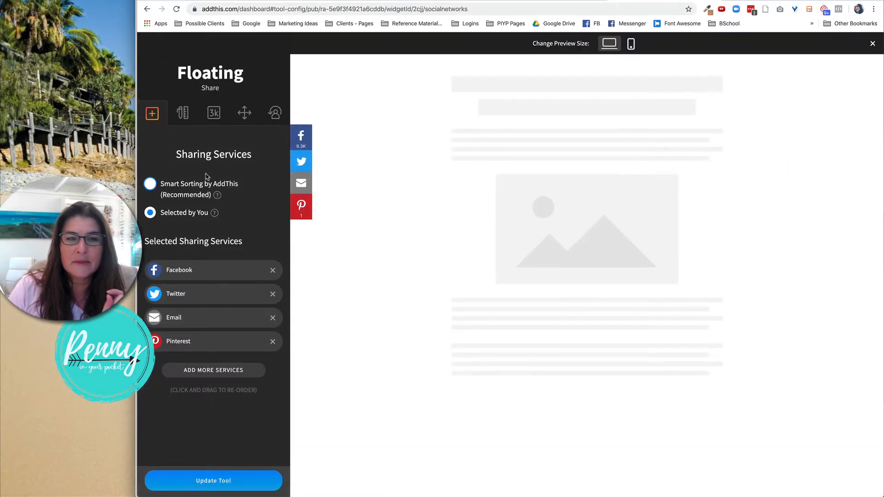
pyautogui.click(245, 121)
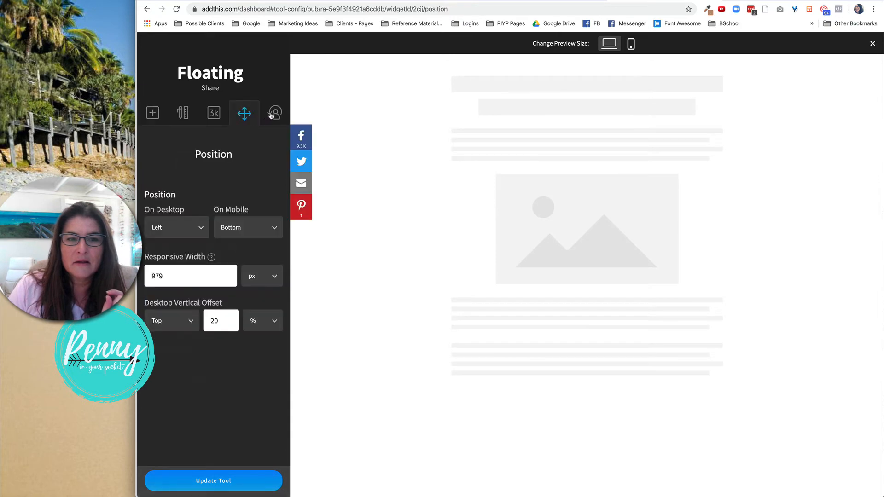
pyautogui.click(282, 119)
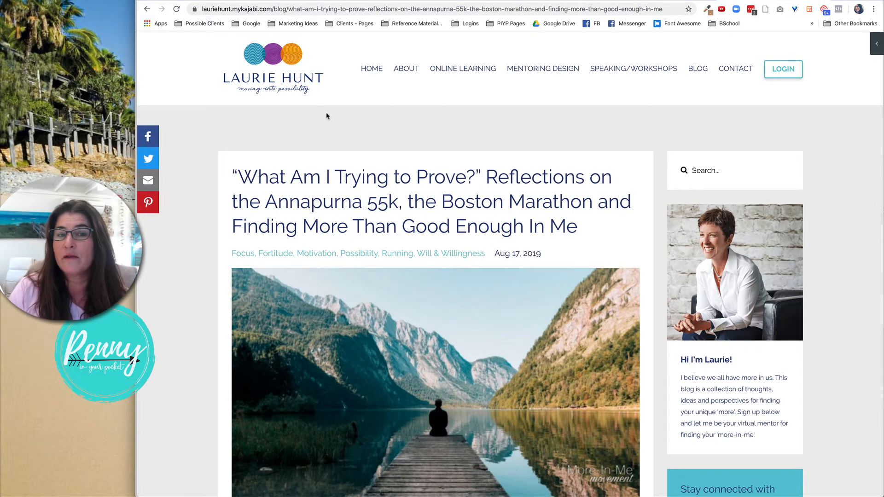
# Browse the live Kajabi site's home page, blog page and a blog post to check the floating buttons.
pyautogui.click(370, 69)
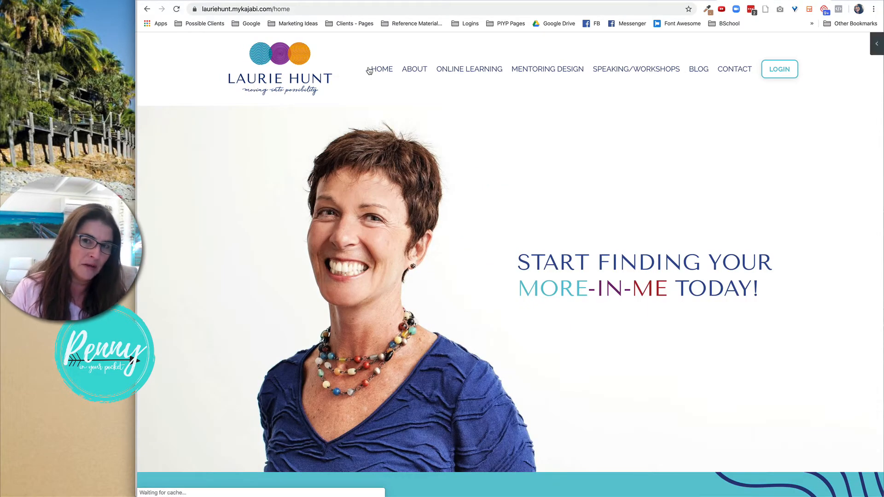
pyautogui.scroll(-3, 369, 70)
pyautogui.scroll(3, 370, 70)
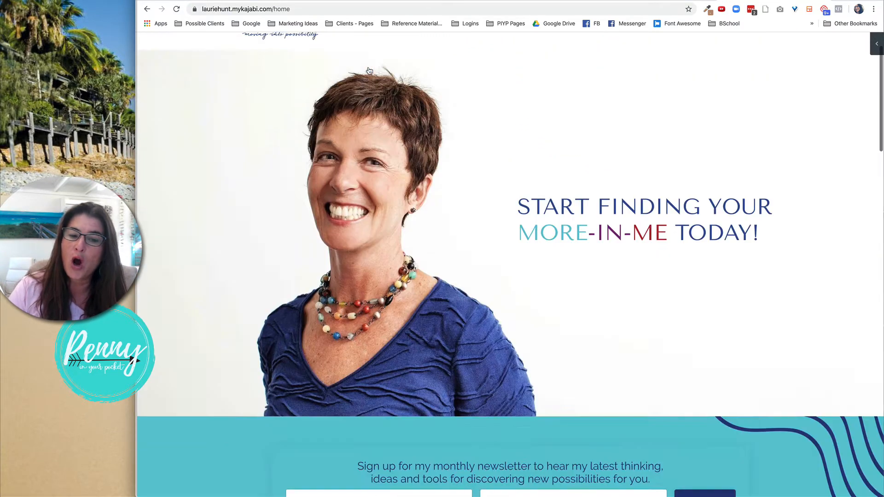
pyautogui.click(701, 72)
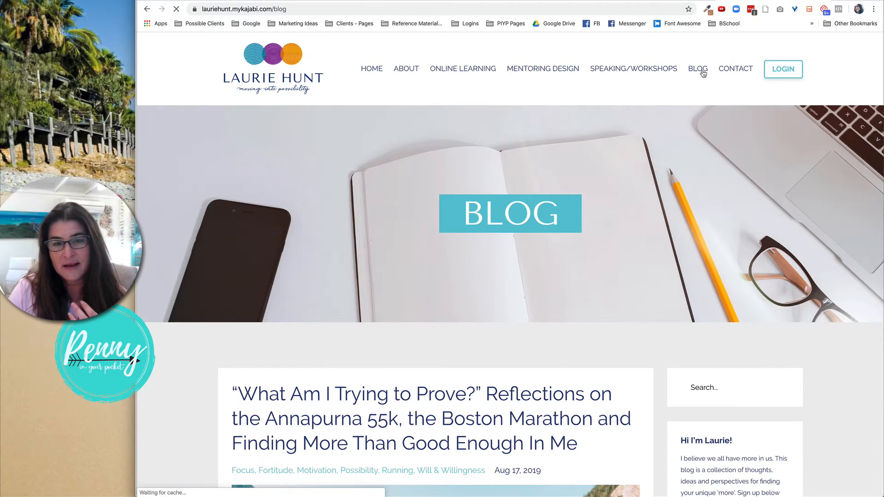
pyautogui.scroll(-3, 620, 224)
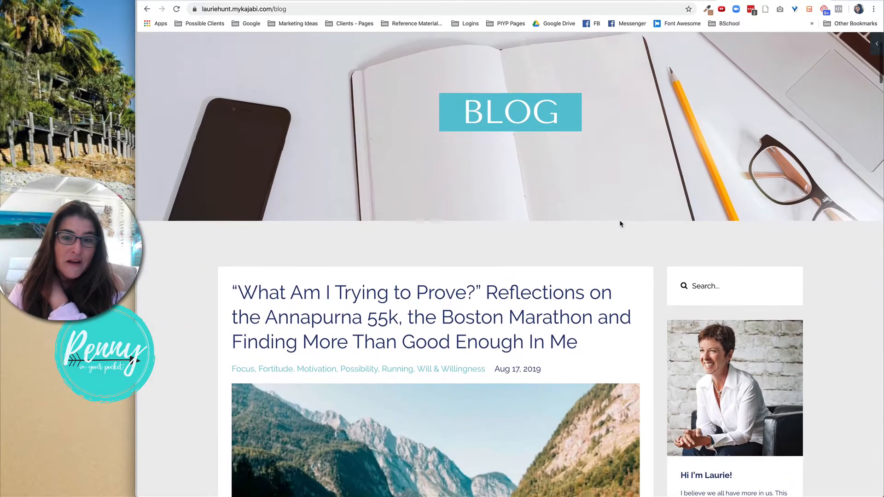
pyautogui.scroll(-2, 620, 224)
pyautogui.click(543, 291)
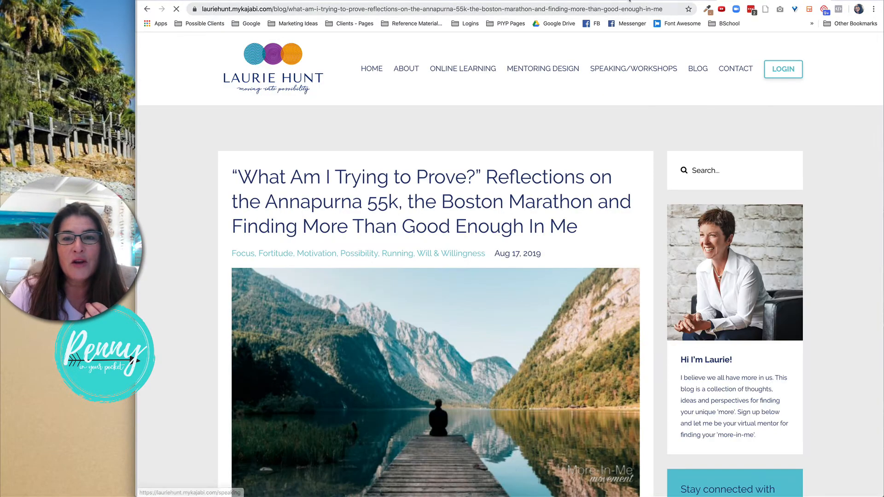
pyautogui.click(629, 1)
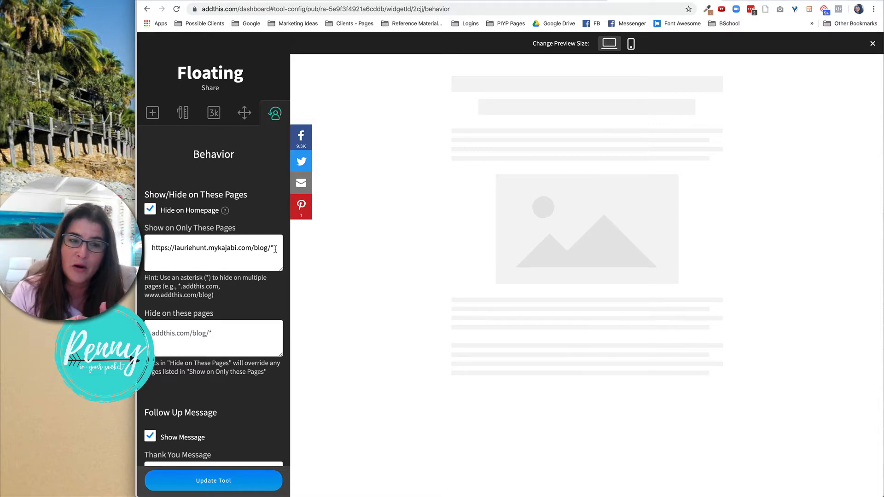
pyautogui.scroll(-2, 275, 249)
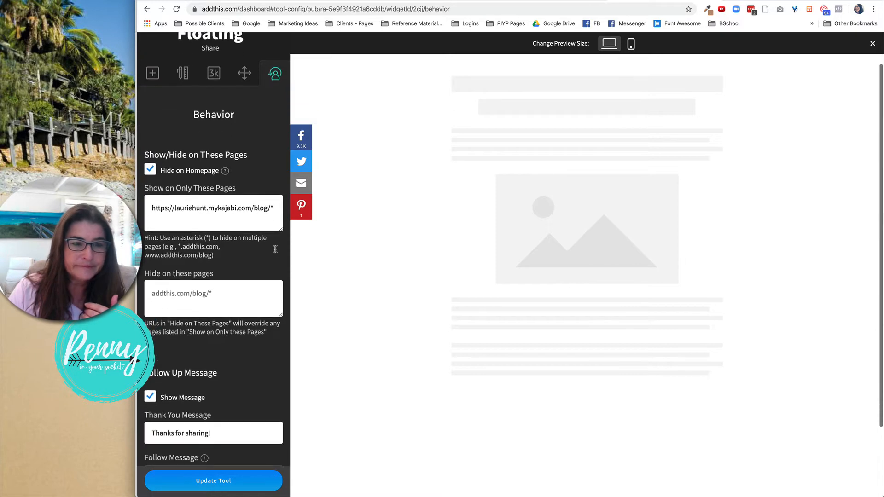
pyautogui.click(279, 206)
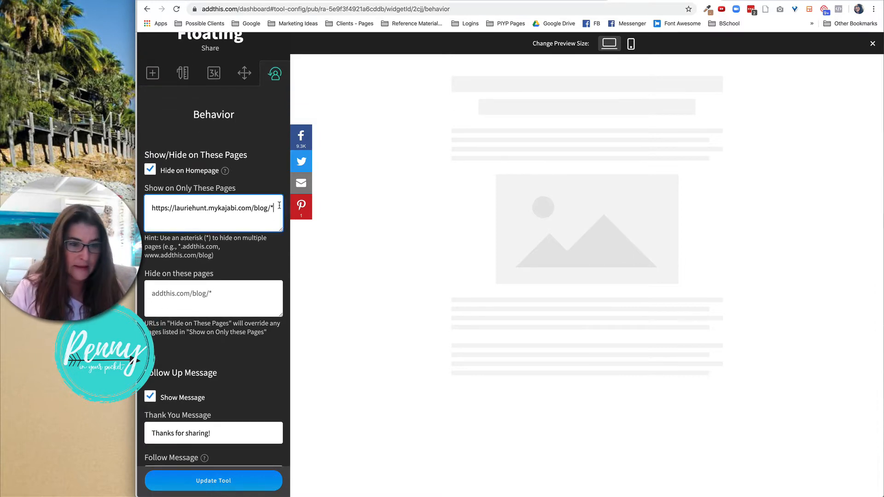
pyautogui.scroll(-2, 279, 205)
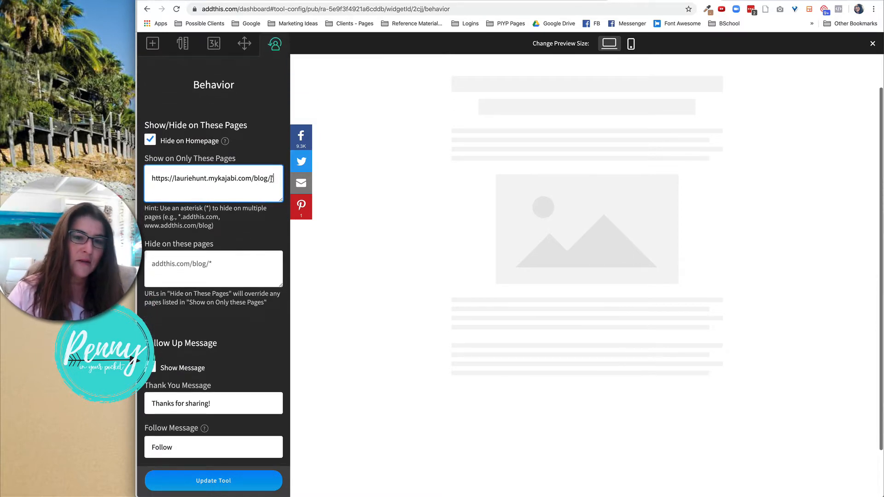
pyautogui.moveTo(275, 178); pyautogui.dragTo(139, 182)
pyautogui.hotkey('ctrl', 'c')
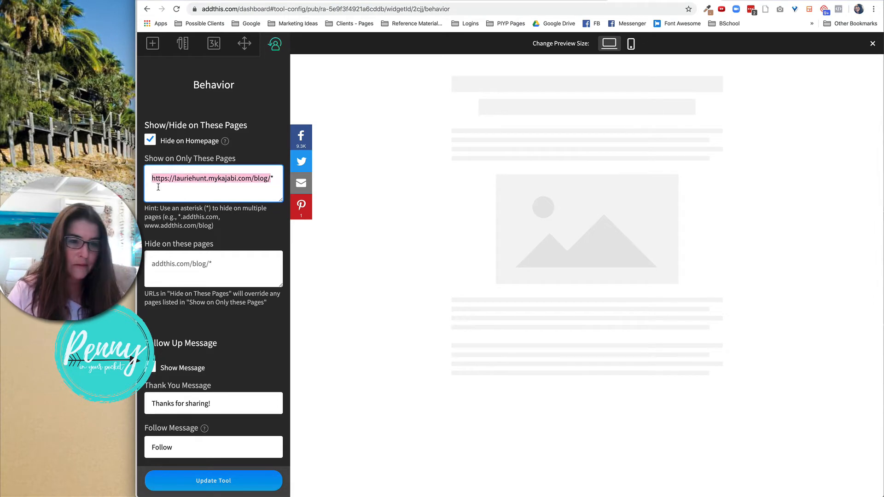
pyautogui.click(158, 187)
pyautogui.write(',')
pyautogui.hotkey('ctrl', 'v')
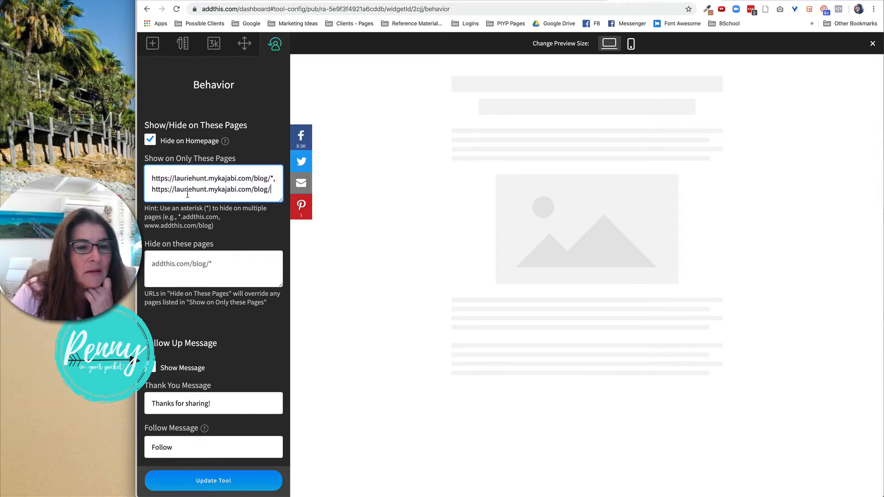
pyautogui.click(211, 479)
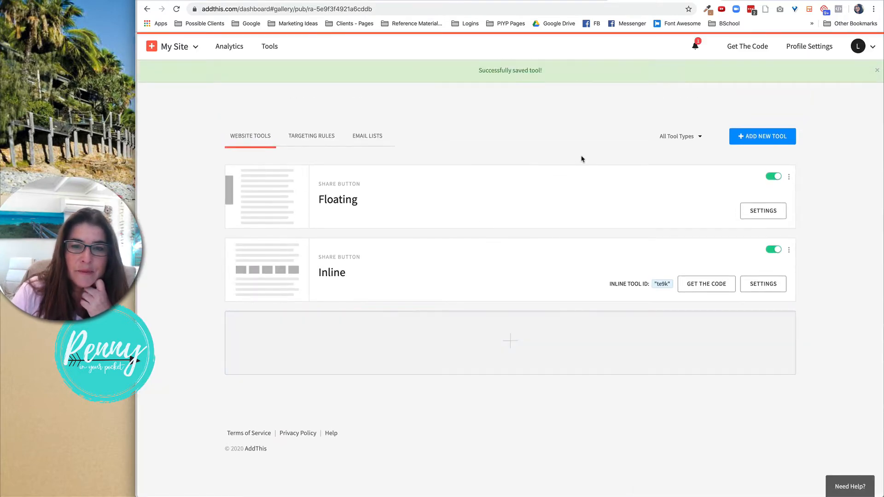
# Copy the site's AddThis code snippet from the Get The Code page.
pyautogui.click(741, 51)
pyautogui.scroll(-6, 603, 246)
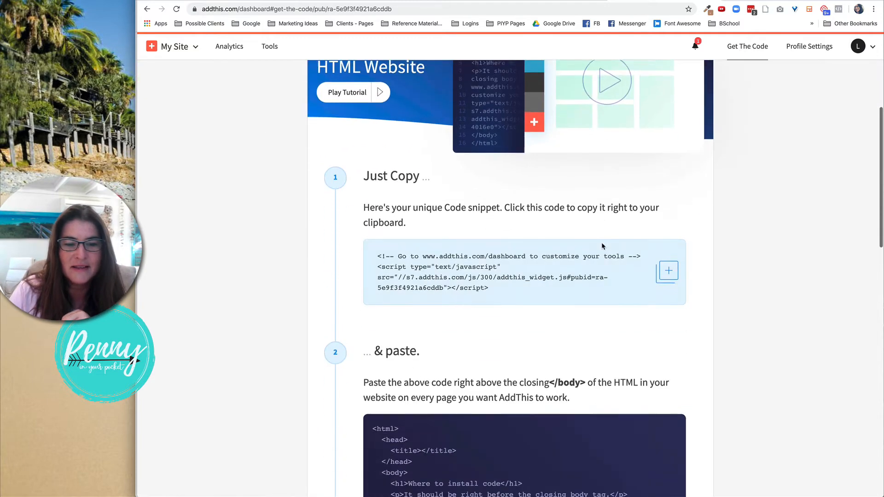
pyautogui.click(665, 272)
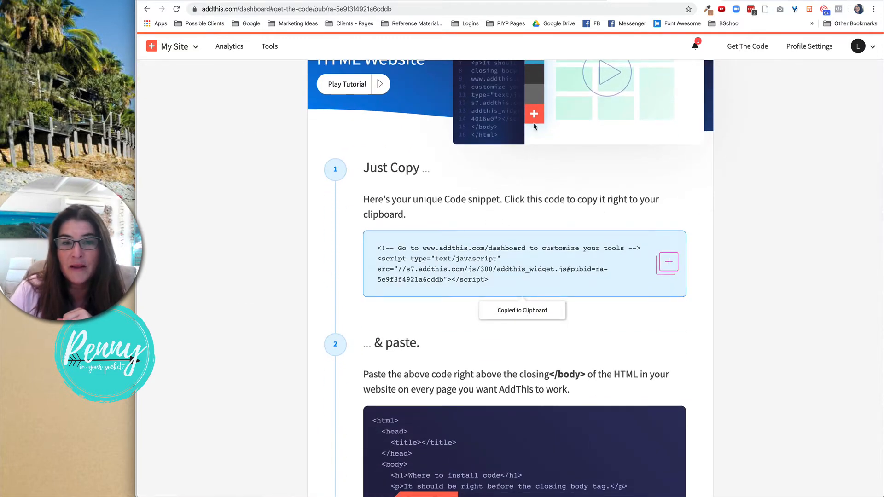
pyautogui.scroll(-1, 664, 272)
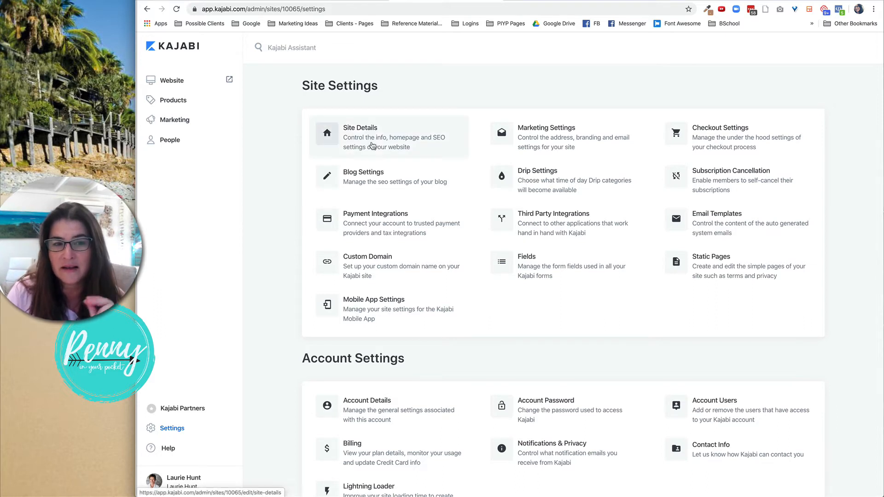
# Open Site Details, replace the Header Page Scripts content with the pasted AddThis code snippet, and save.
pyautogui.click(373, 145)
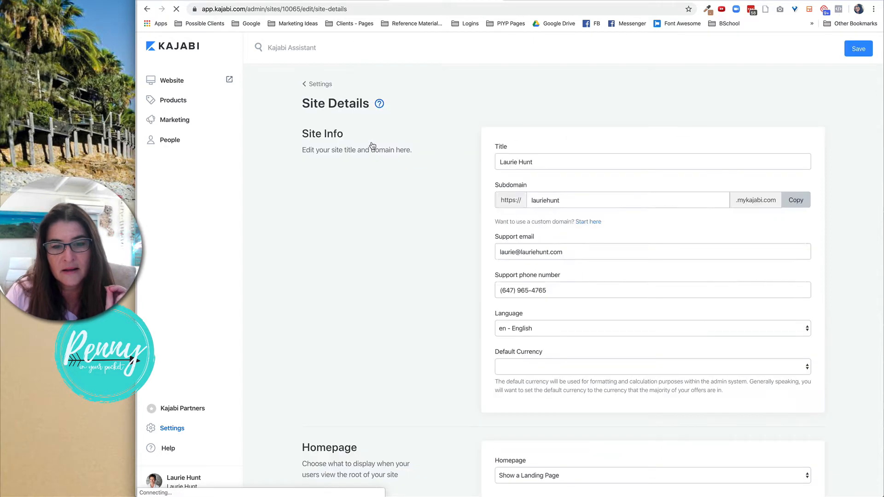
pyautogui.scroll(-8, 443, 230)
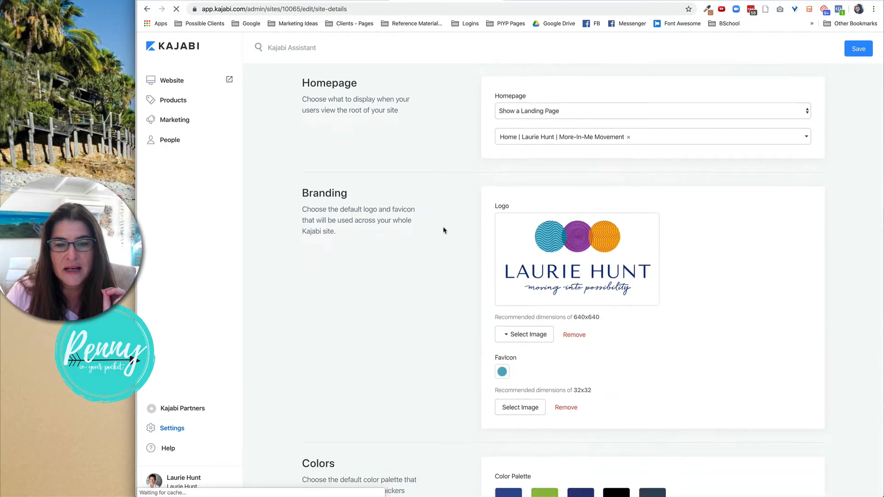
pyautogui.scroll(-15, 444, 230)
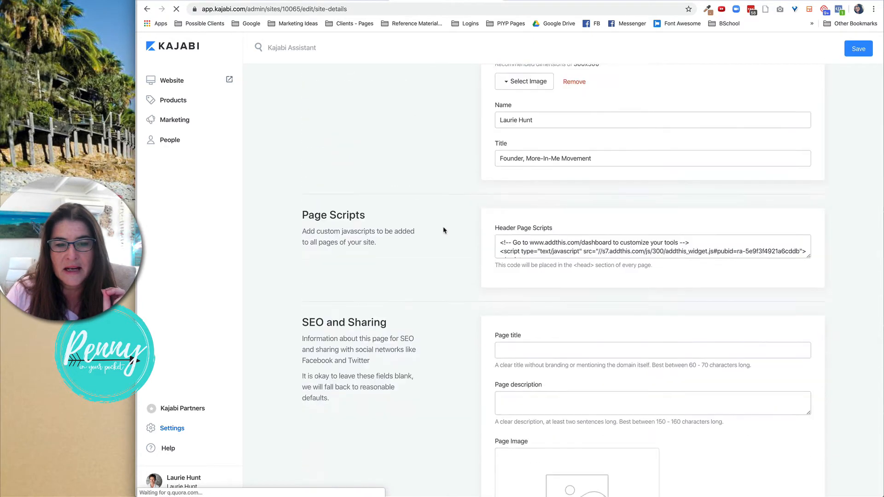
pyautogui.moveTo(807, 252); pyautogui.dragTo(815, 327)
pyautogui.moveTo(500, 238); pyautogui.dragTo(554, 255)
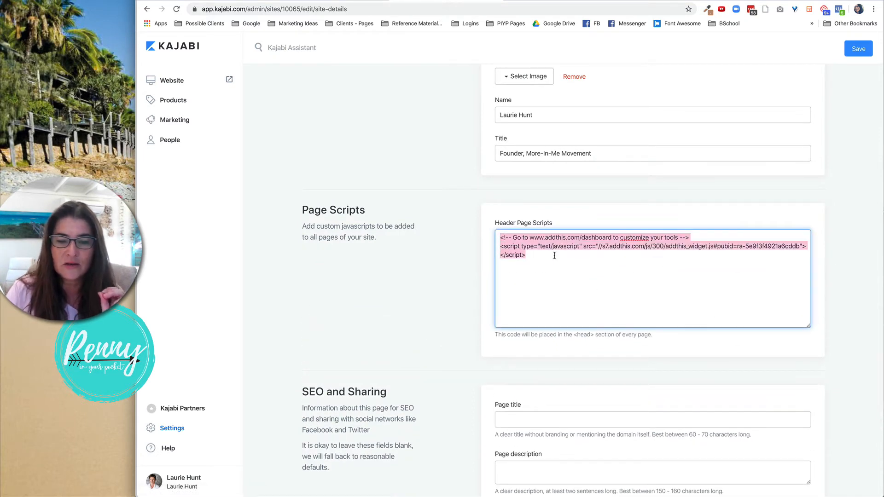
pyautogui.press('super+v')
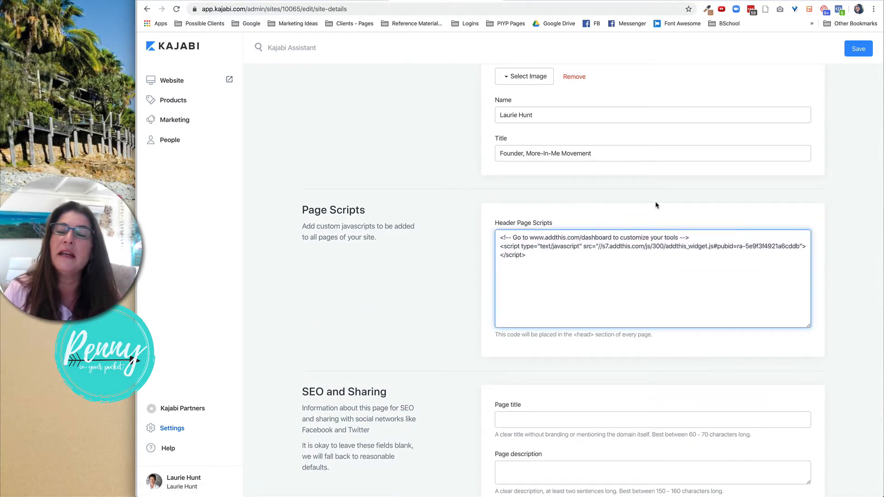
pyautogui.click(854, 49)
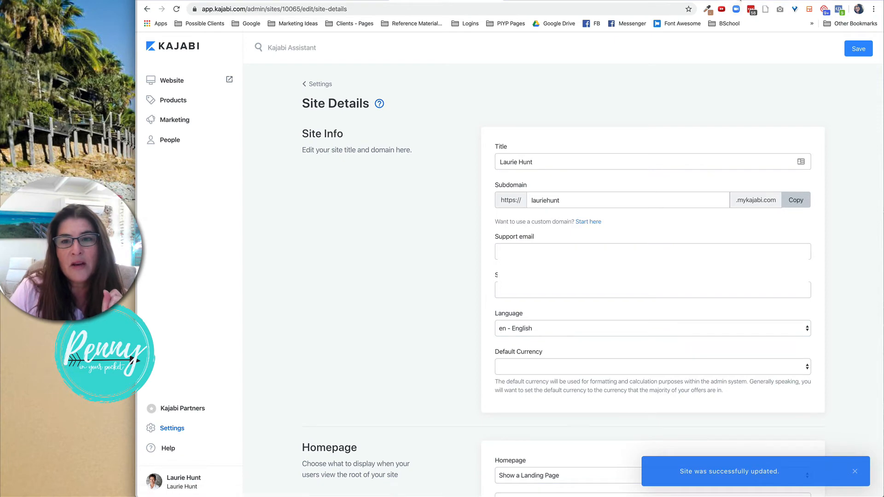
# Browse the live site's blog post, blog page and home page to check where the floating share buttons appear.
pyautogui.click(741, 0)
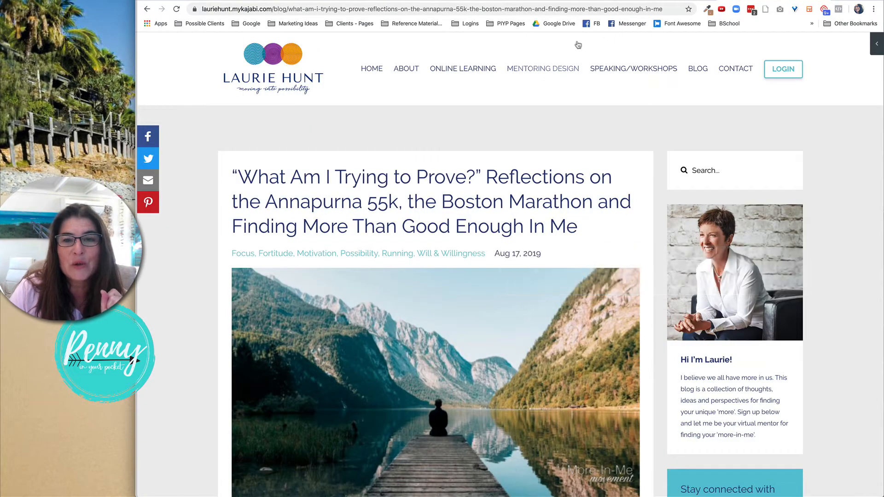
pyautogui.click(179, 10)
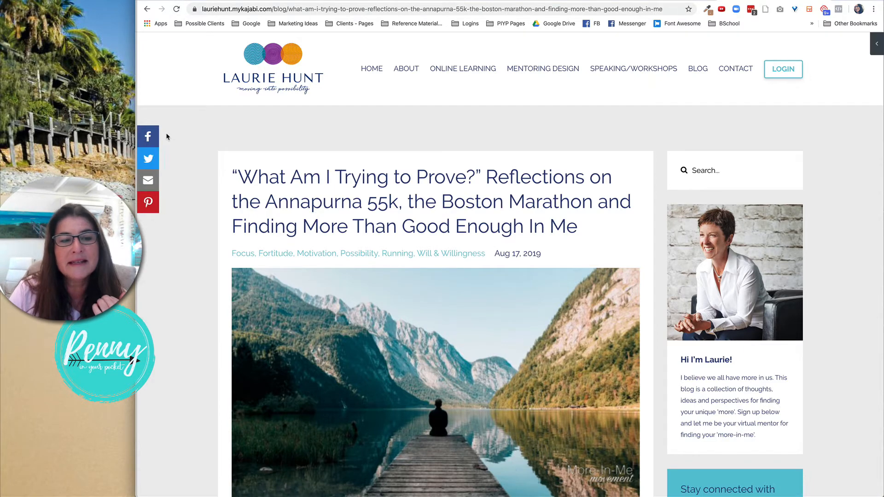
pyautogui.click(705, 73)
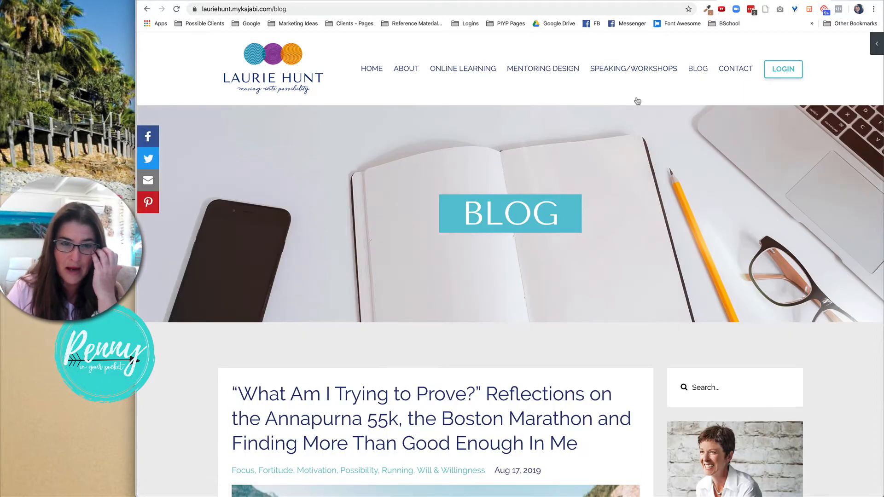
pyautogui.scroll(-2, 568, 174)
pyautogui.scroll(2, 568, 174)
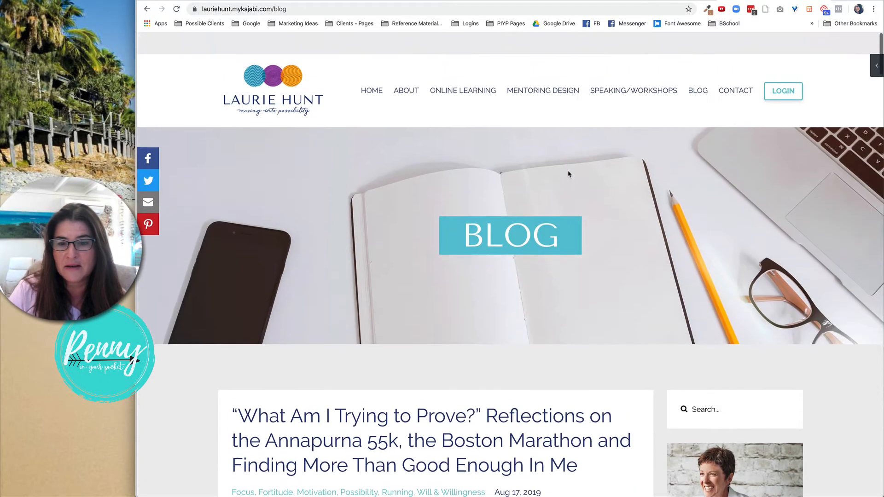
pyautogui.click(368, 73)
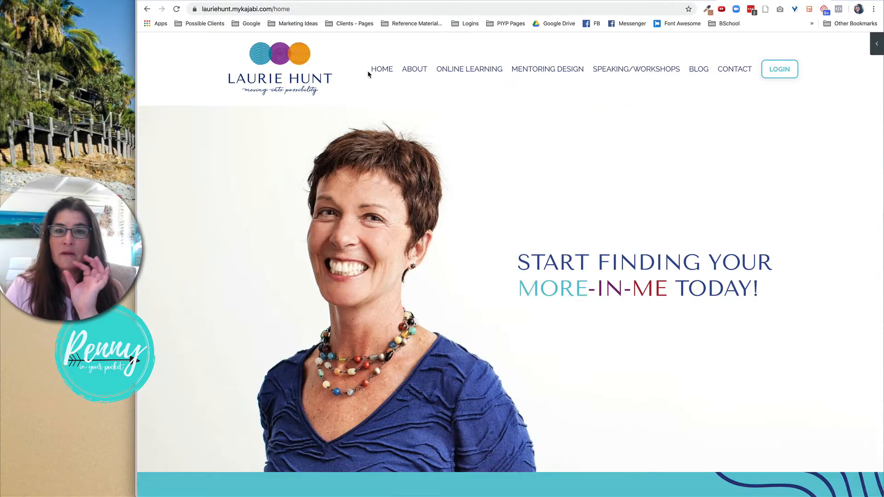
pyautogui.click(698, 69)
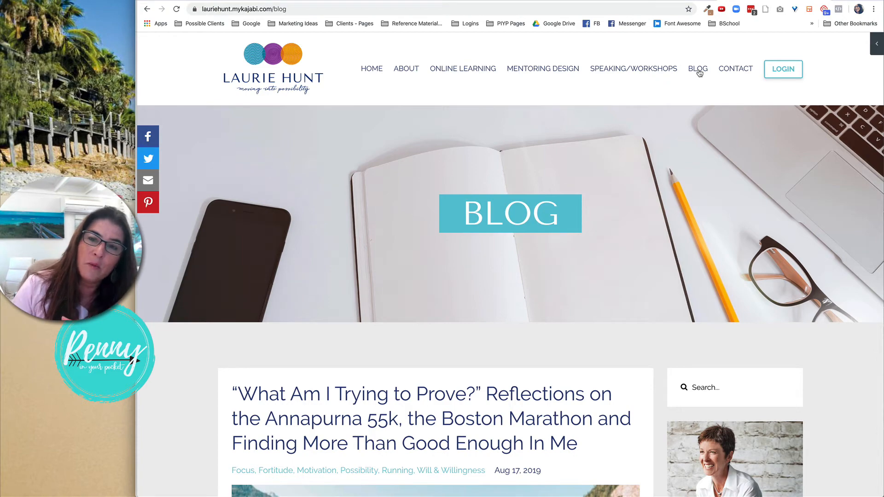
pyautogui.scroll(-4, 703, 157)
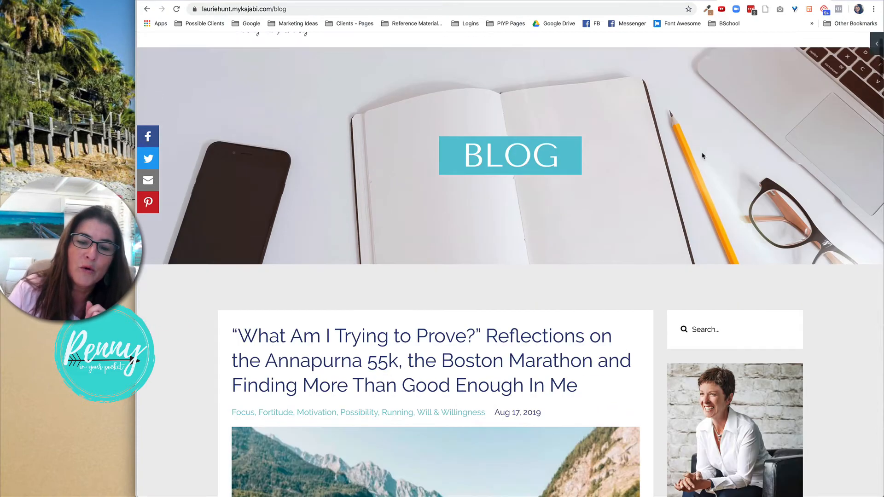
pyautogui.click(569, 199)
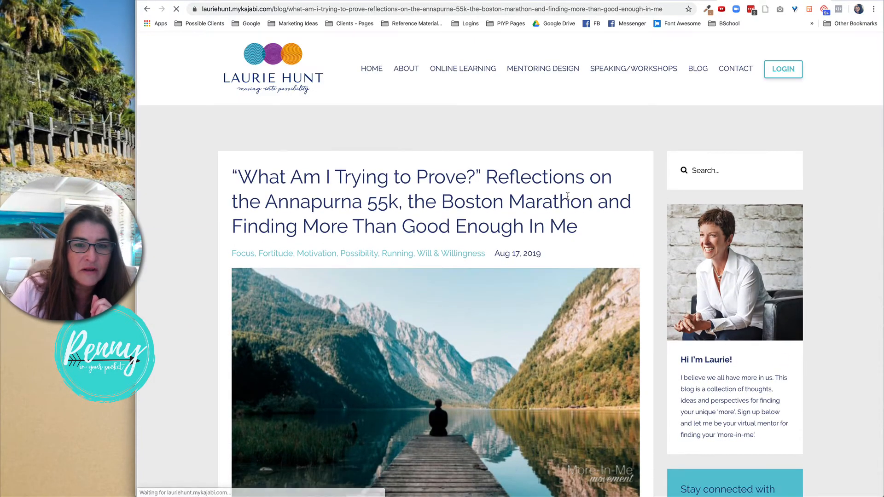
pyautogui.scroll(-12, 568, 197)
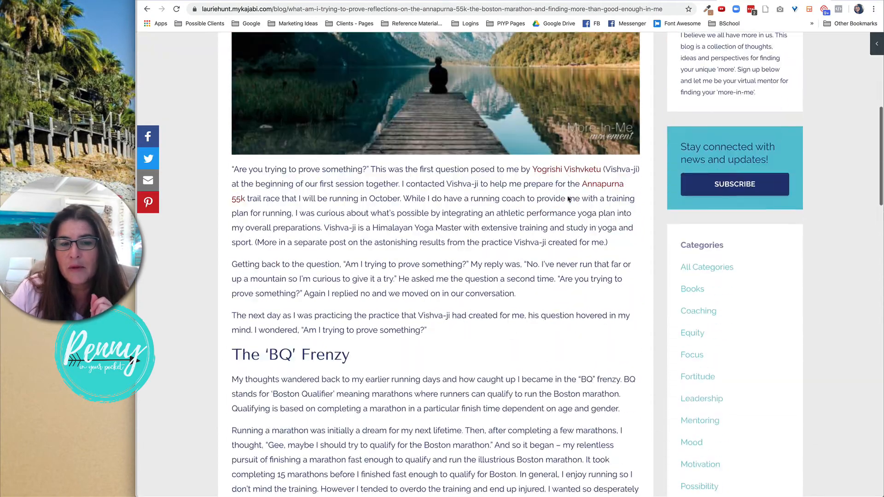
pyautogui.scroll(-6, 569, 199)
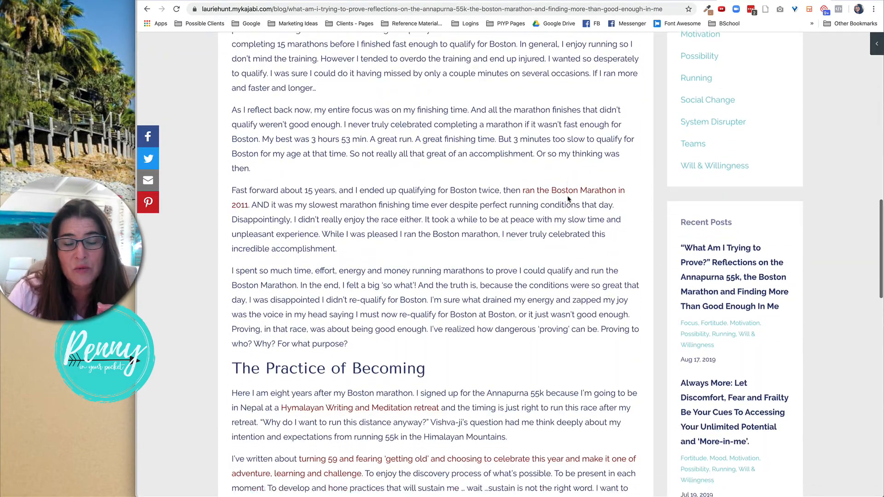
pyautogui.scroll(-11, 569, 199)
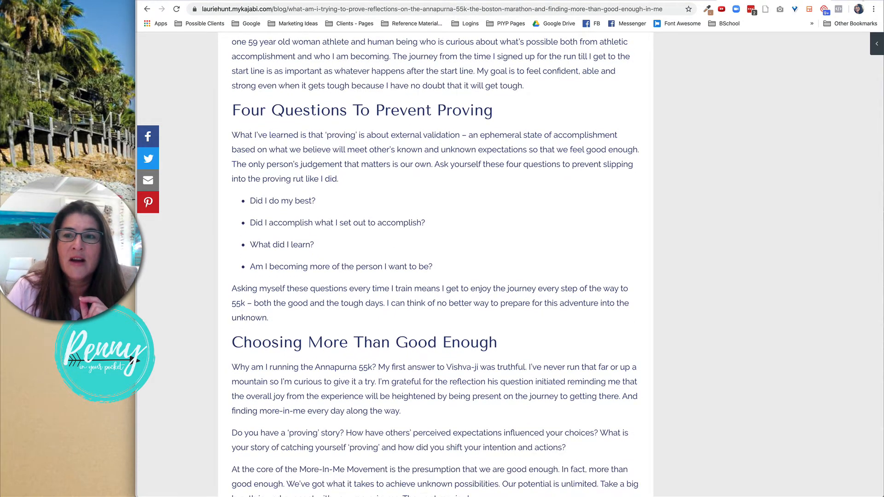
pyautogui.moveTo(863, 0); pyautogui.dragTo(873, 0)
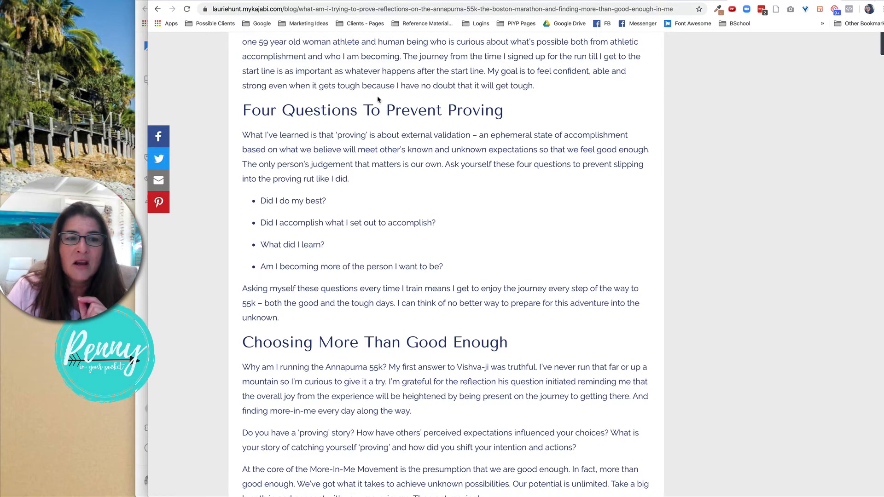
# Return to Kajabi's website design themes and open Edit Code for the live Premier Site theme.
pyautogui.click(142, 113)
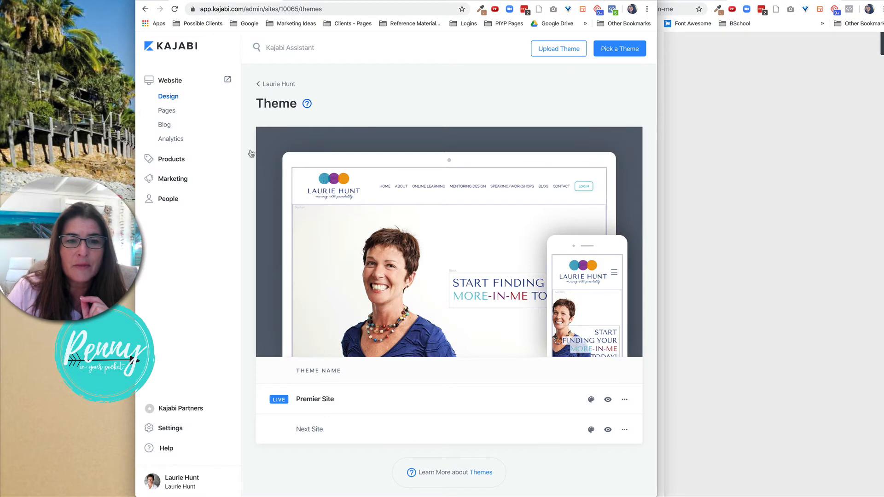
pyautogui.moveTo(629, 297)
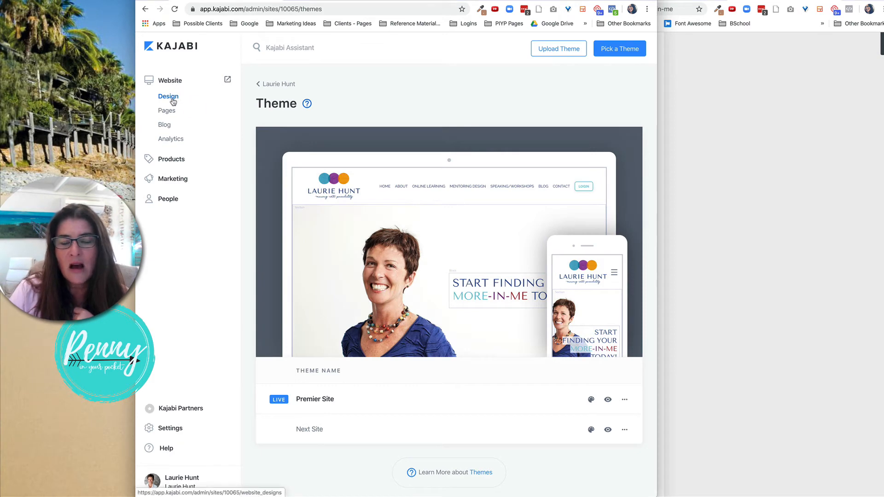
pyautogui.click(271, 89)
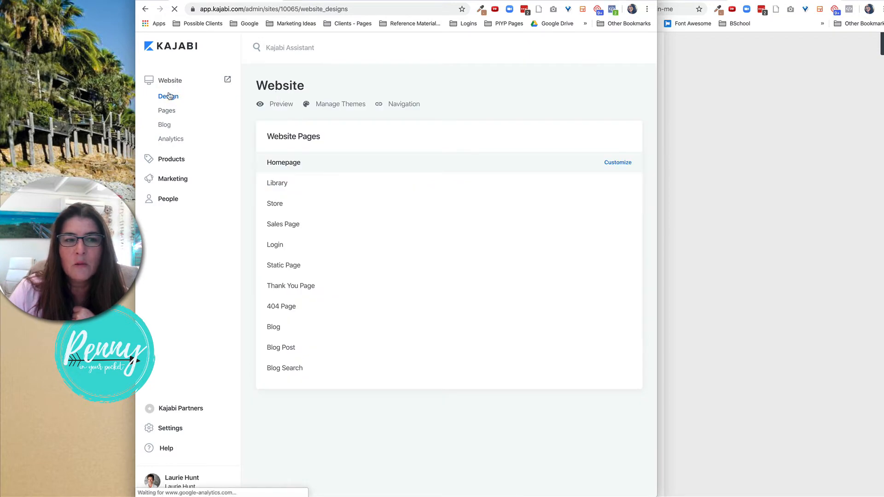
pyautogui.click(336, 104)
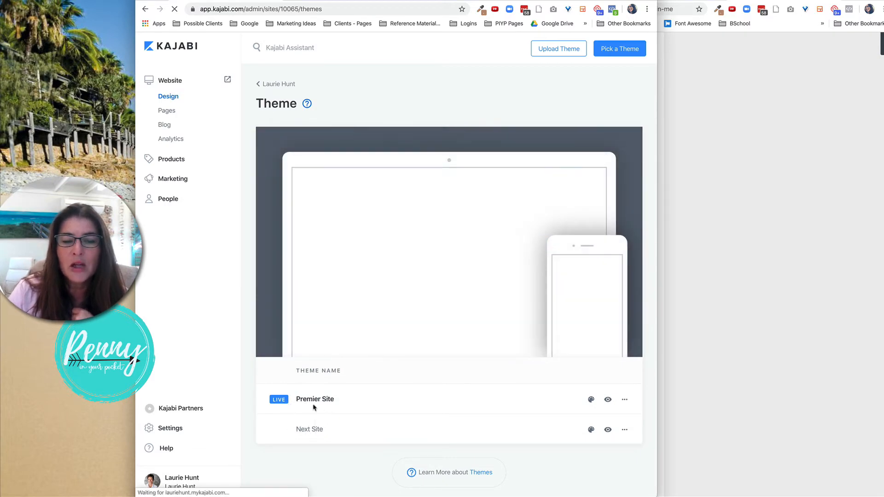
pyautogui.click(625, 400)
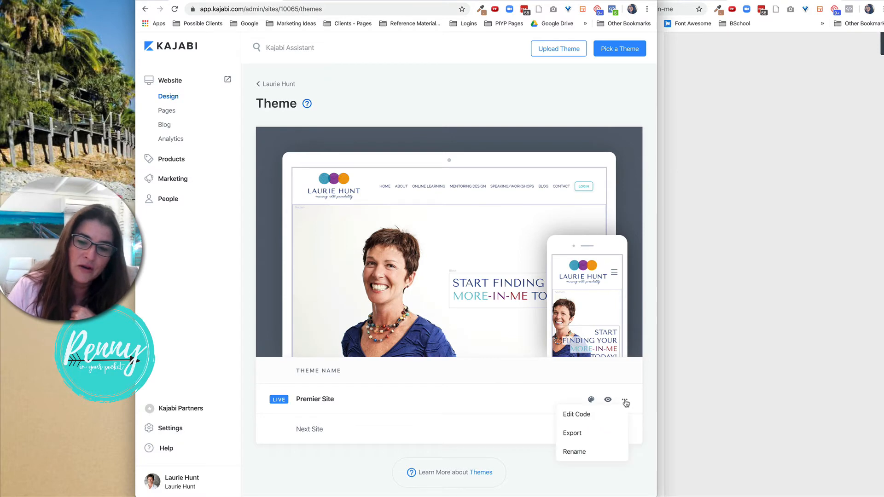
pyautogui.click(576, 416)
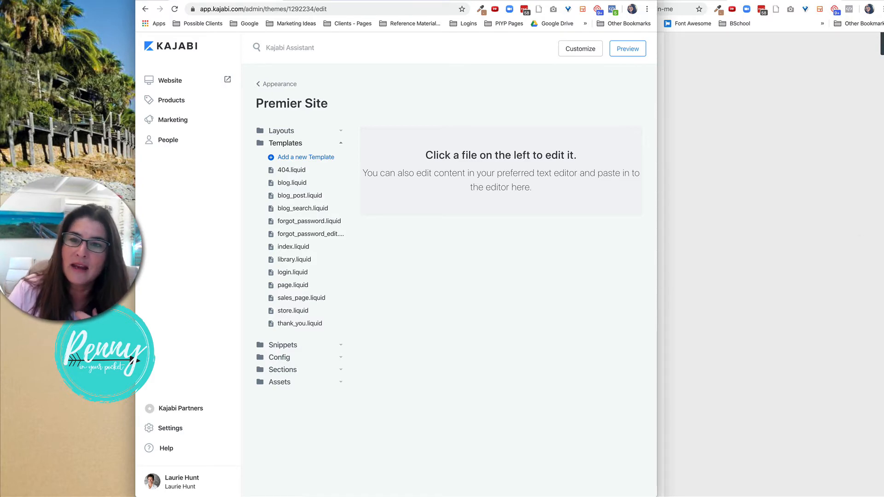
# Copy the Inline share buttons code from the AddThis Get The Code page.
pyautogui.click(670, 87)
pyautogui.click(688, 0)
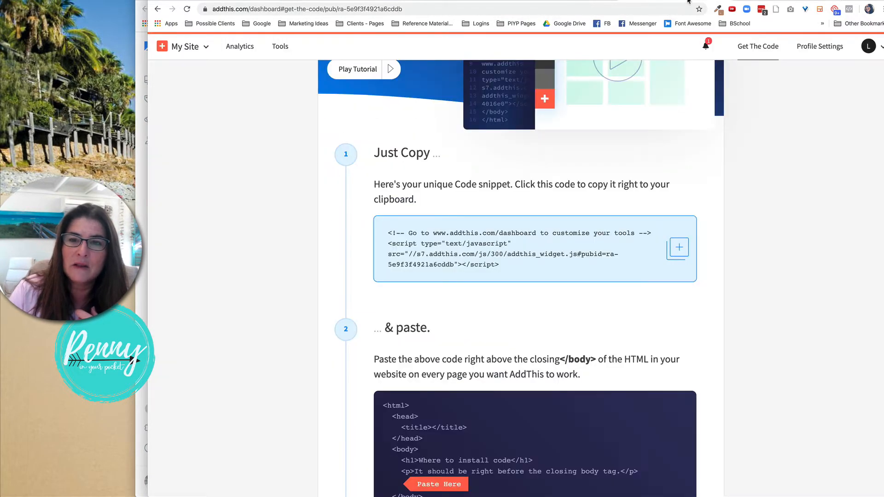
pyautogui.scroll(-5, 648, 148)
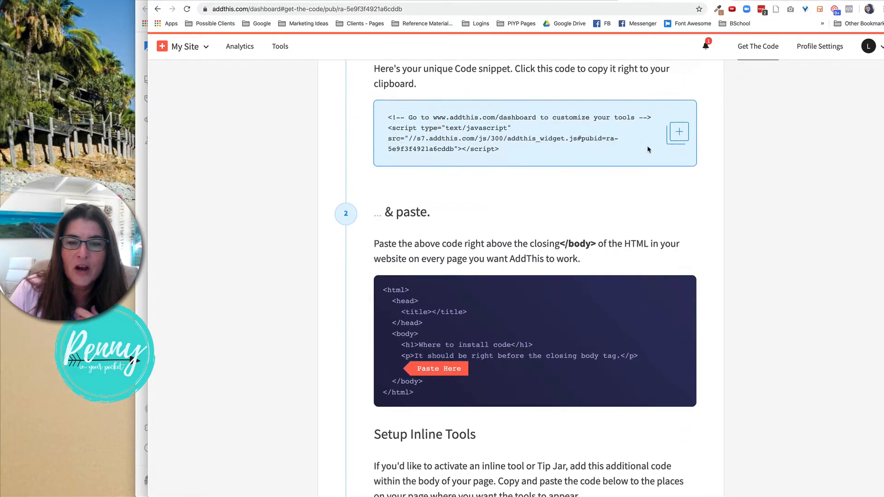
pyautogui.scroll(-8, 647, 148)
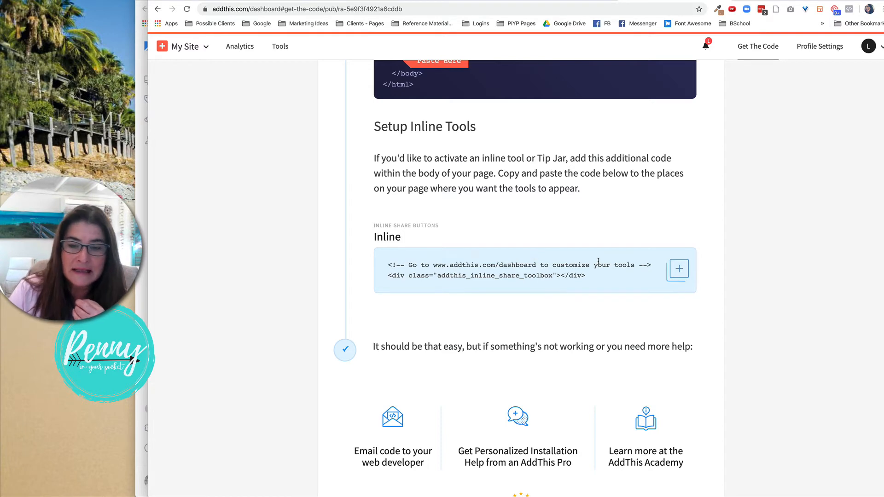
pyautogui.click(679, 275)
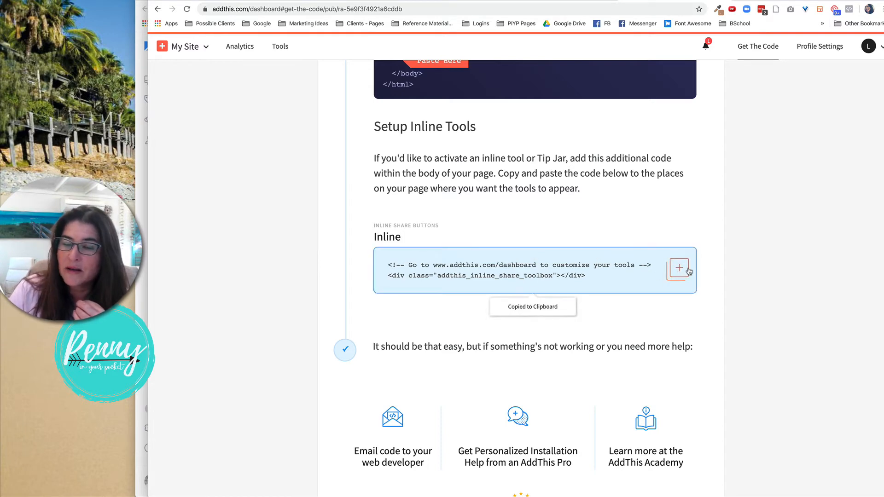
# Open the blog_post.liquid template and delete the existing AddThis inline share toolbox lines below the blog post body section.
pyautogui.click(142, 209)
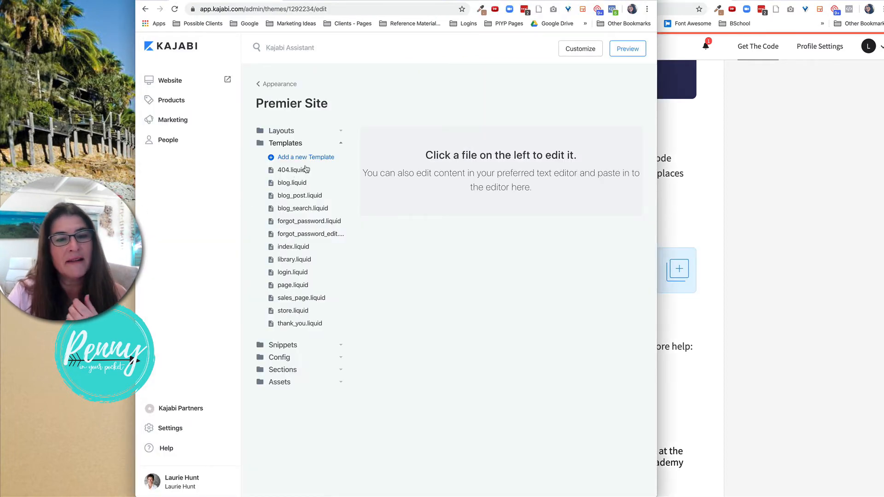
pyautogui.click(286, 144)
pyautogui.click(286, 144)
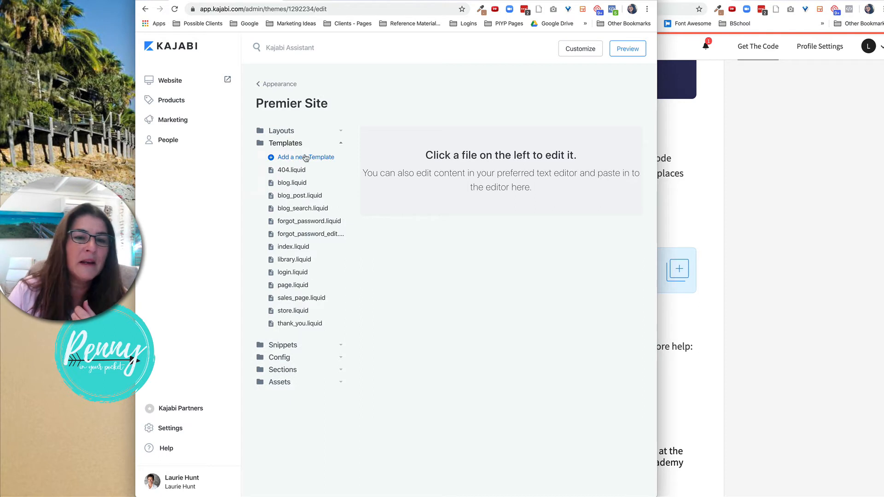
pyautogui.click(294, 197)
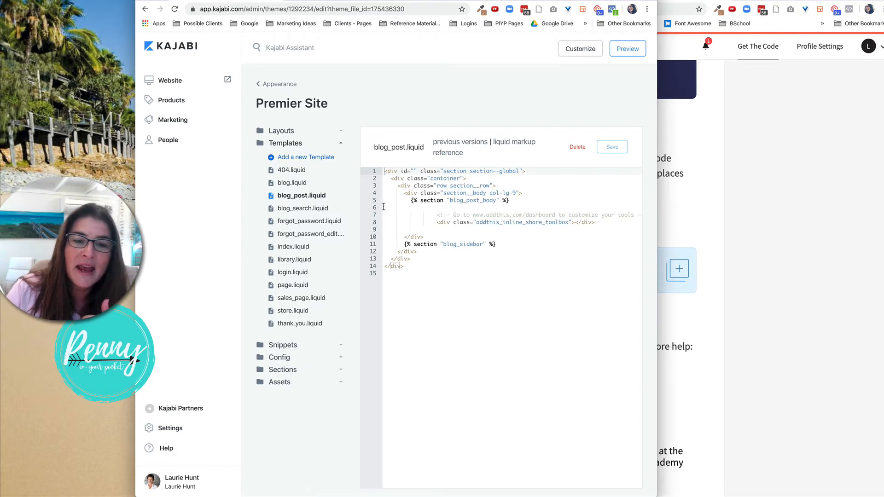
pyautogui.moveTo(384, 207); pyautogui.dragTo(565, 222)
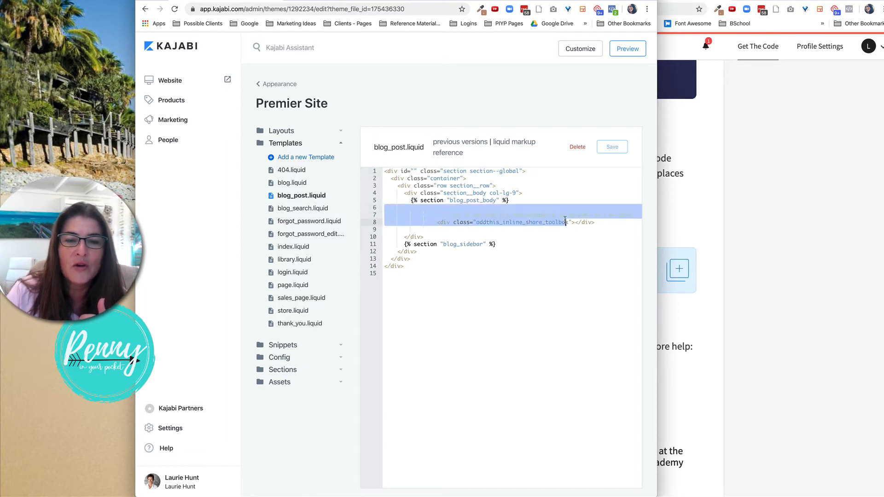
pyautogui.click(566, 222)
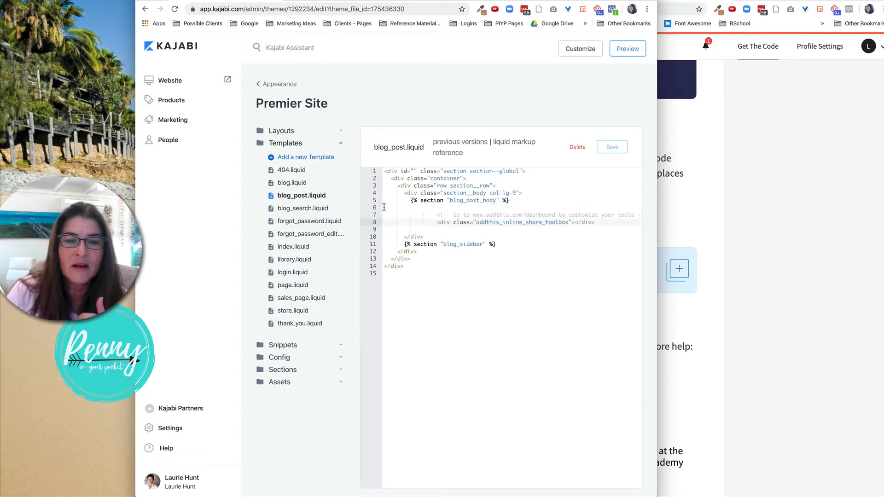
pyautogui.moveTo(385, 207); pyautogui.dragTo(595, 228)
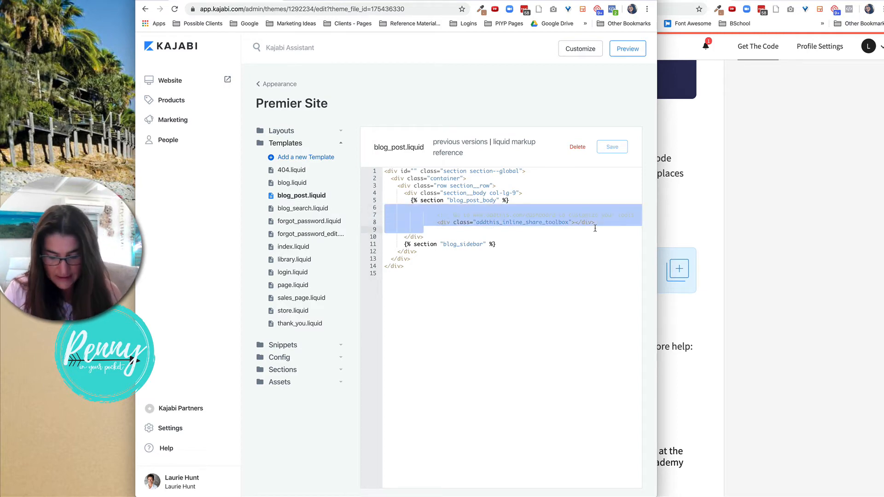
pyautogui.press('BackSpace')
pyautogui.press('BackSpace')
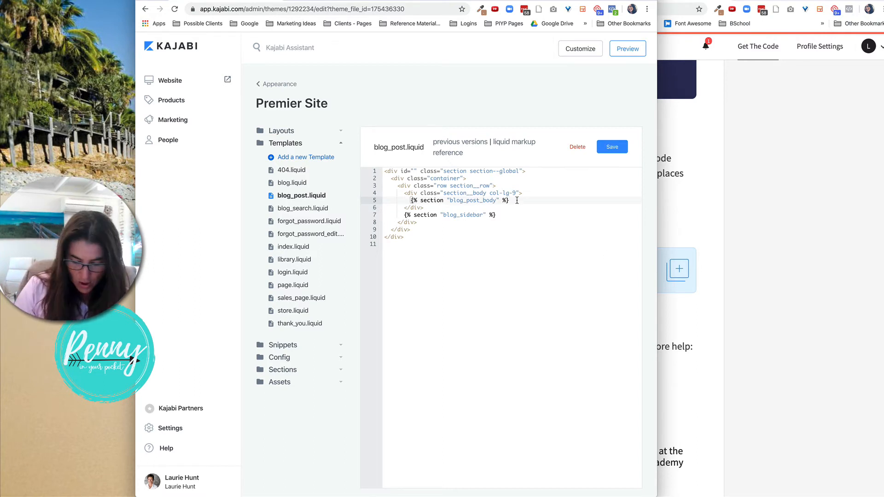
# Paste the AddThis inline share toolbox code on a new line below the blog post body section and save the template.
pyautogui.press('Return')
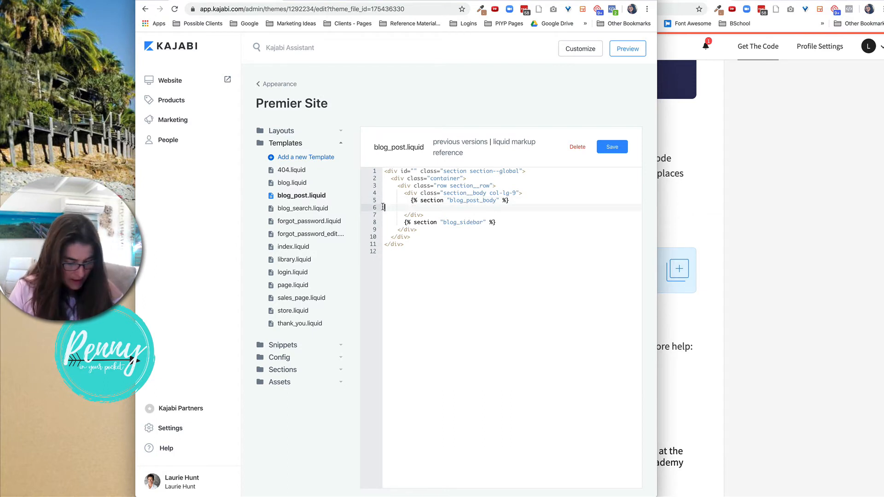
pyautogui.press('super+v')
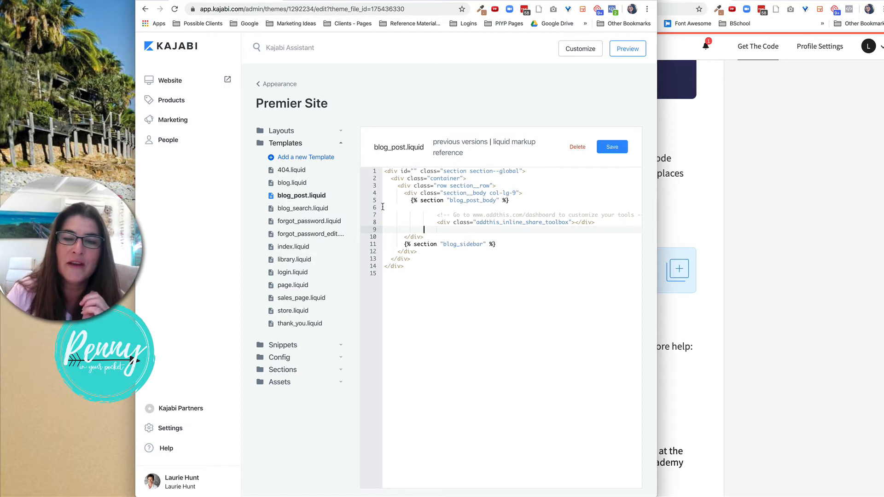
pyautogui.click(613, 148)
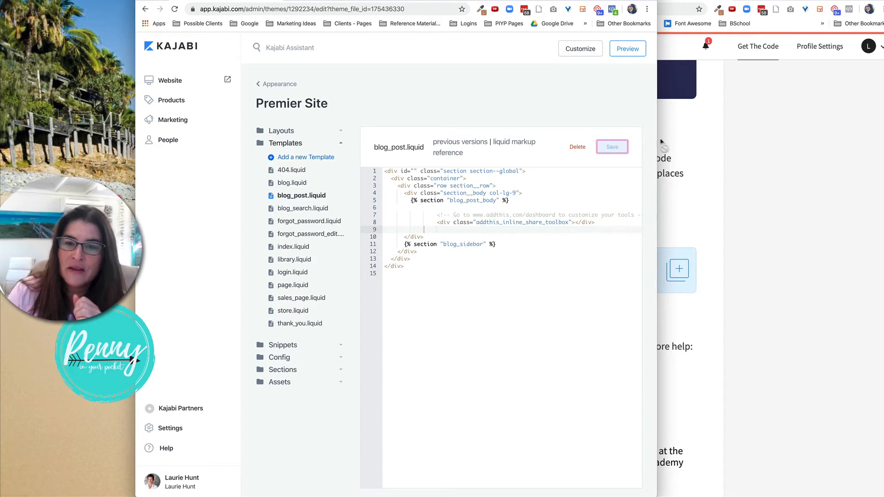
# Reload the live blog post and scroll through it to check where the inline share buttons appear.
pyautogui.click(741, 141)
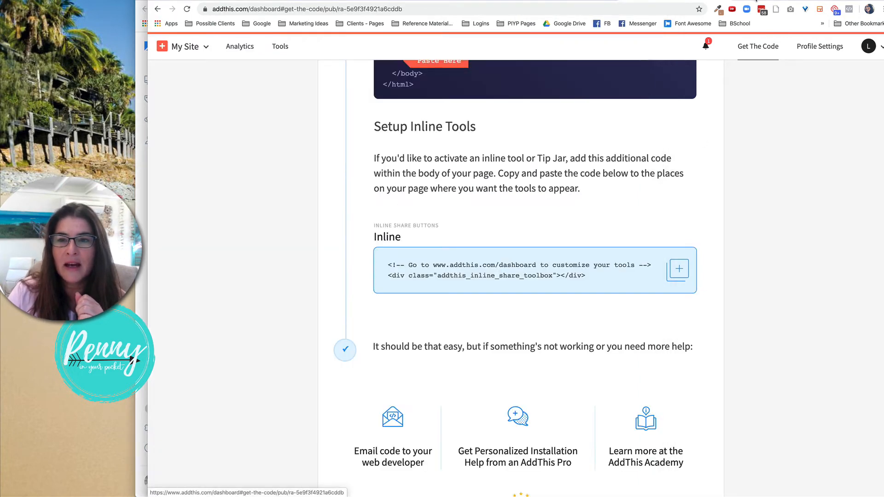
pyautogui.click(720, 1)
pyautogui.press('super+r')
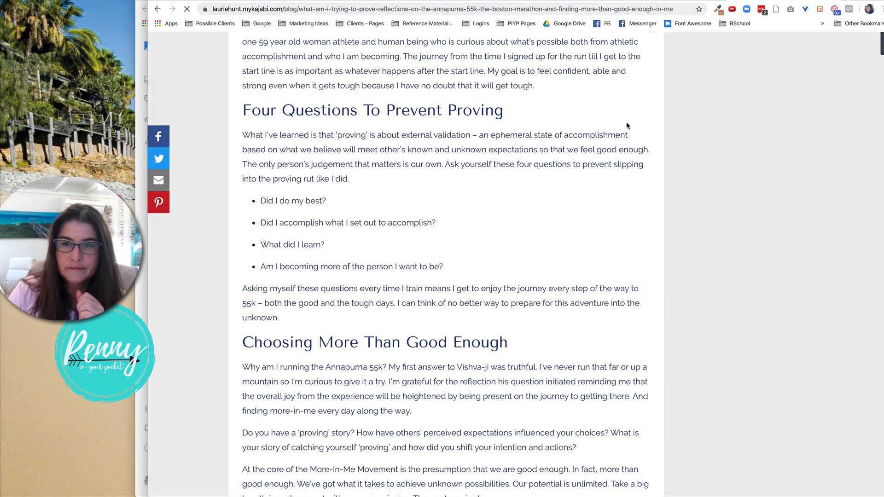
pyautogui.scroll(-6, 627, 126)
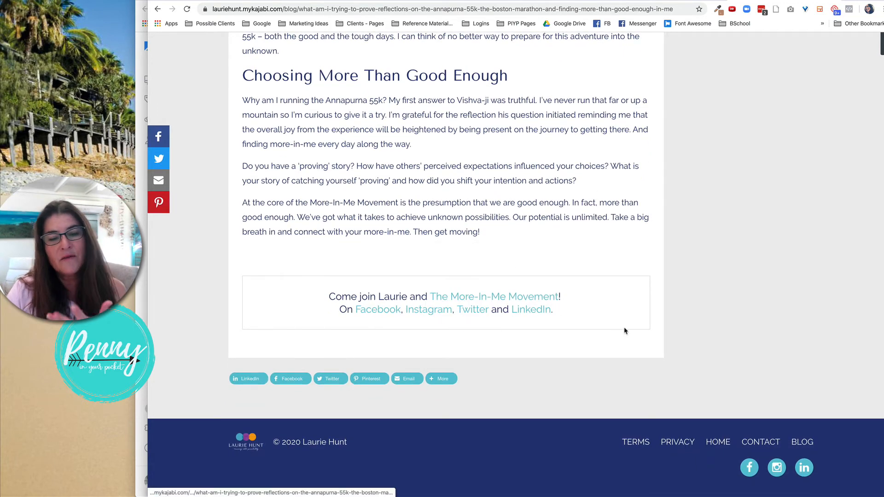
pyautogui.scroll(3, 624, 330)
pyautogui.scroll(15, 624, 331)
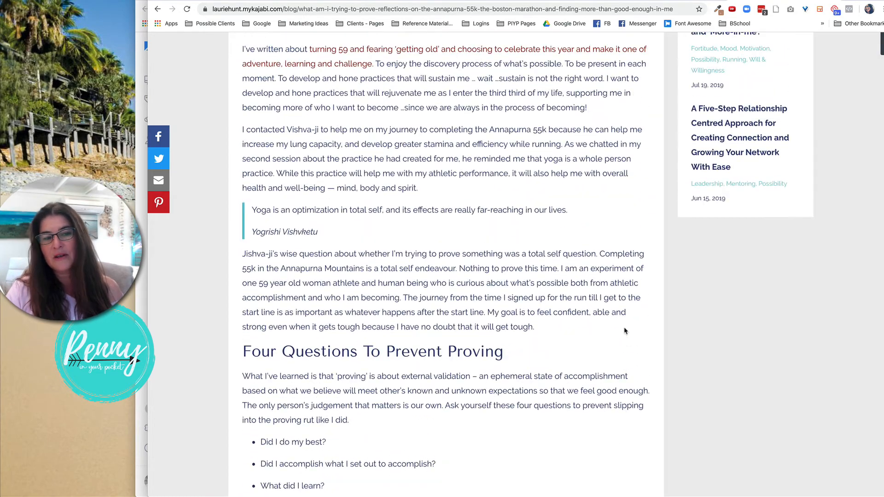
pyautogui.scroll(4, 624, 330)
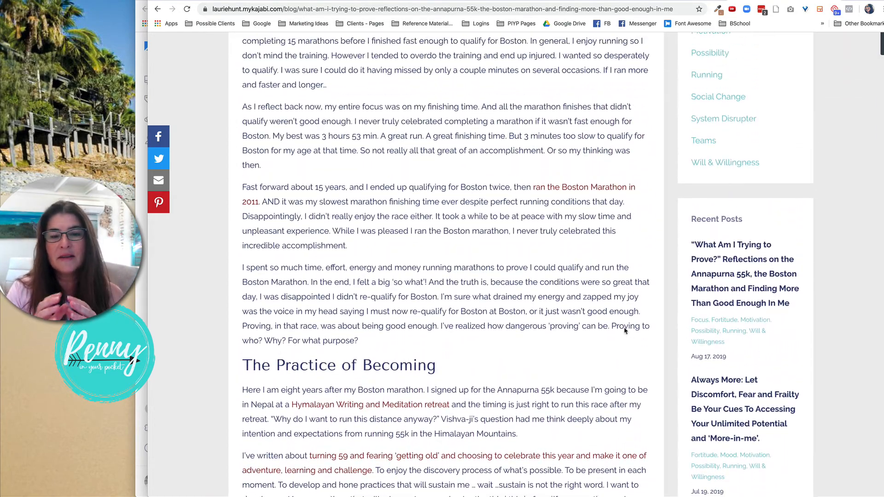
pyautogui.scroll(9, 623, 327)
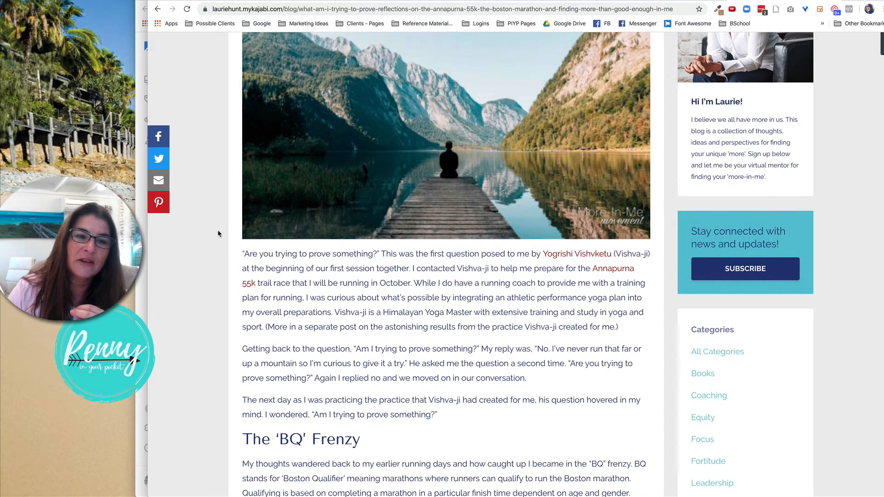
# Open the blog post "Success – lessons learned one hill at a time!" in Kajabi's blog editor and inspect its content source code.
pyautogui.click(142, 201)
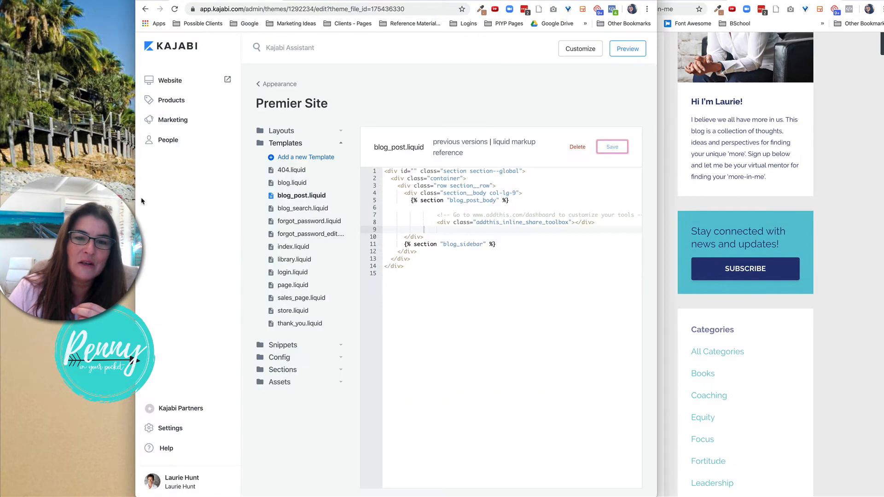
pyautogui.click(273, 85)
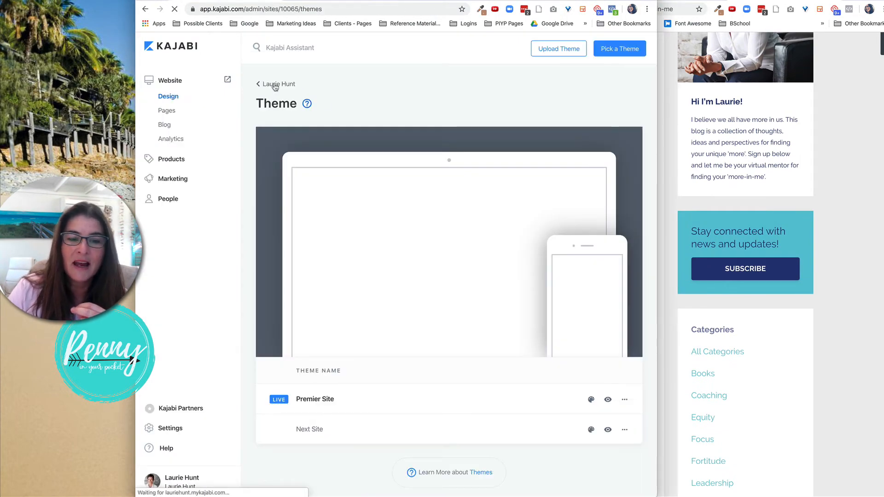
pyautogui.click(164, 126)
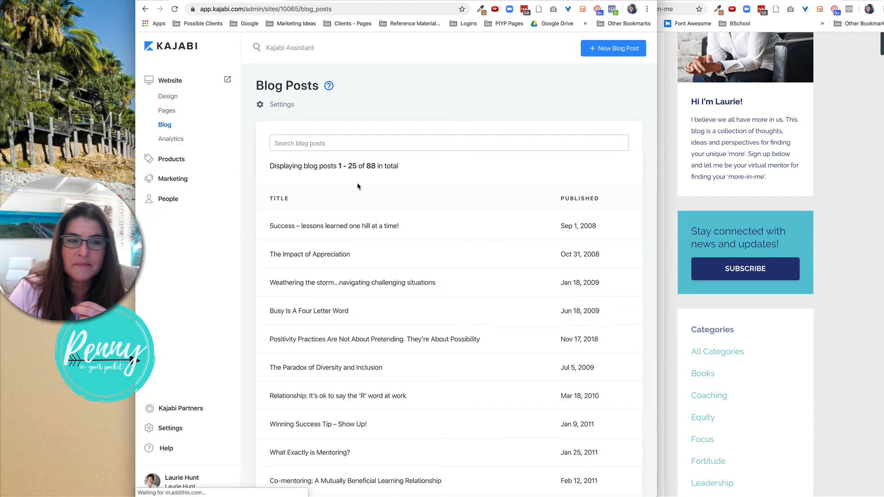
pyautogui.click(352, 226)
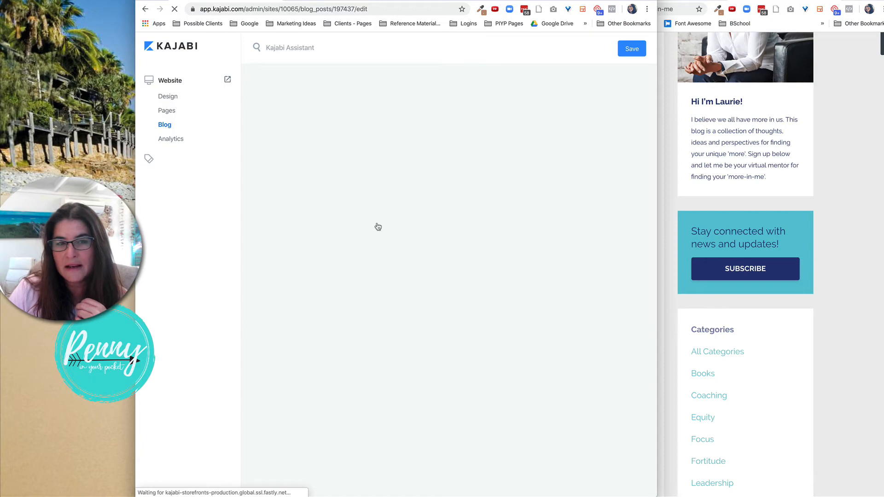
pyautogui.scroll(-4, 378, 227)
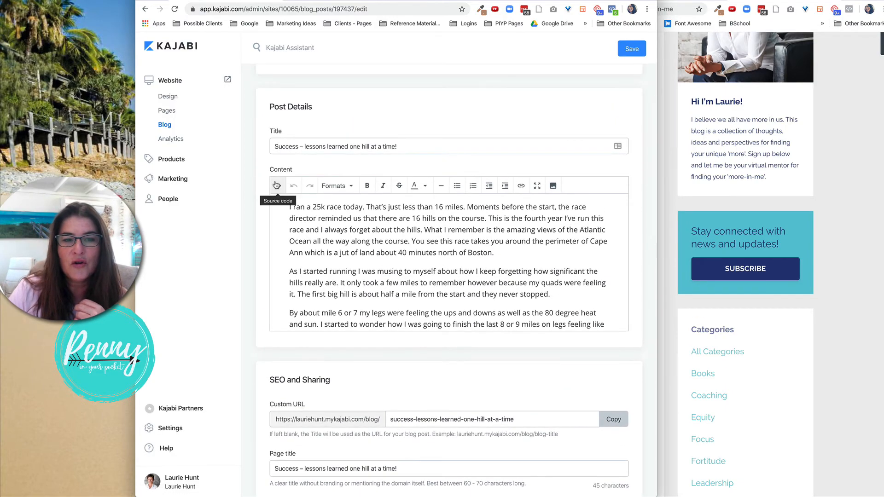
pyautogui.click(276, 185)
pyautogui.scroll(-10, 378, 223)
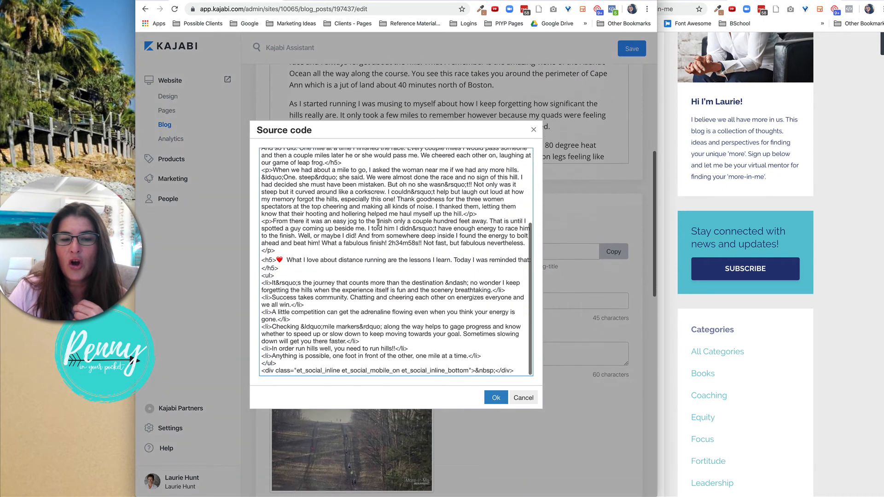
pyautogui.scroll(10, 378, 222)
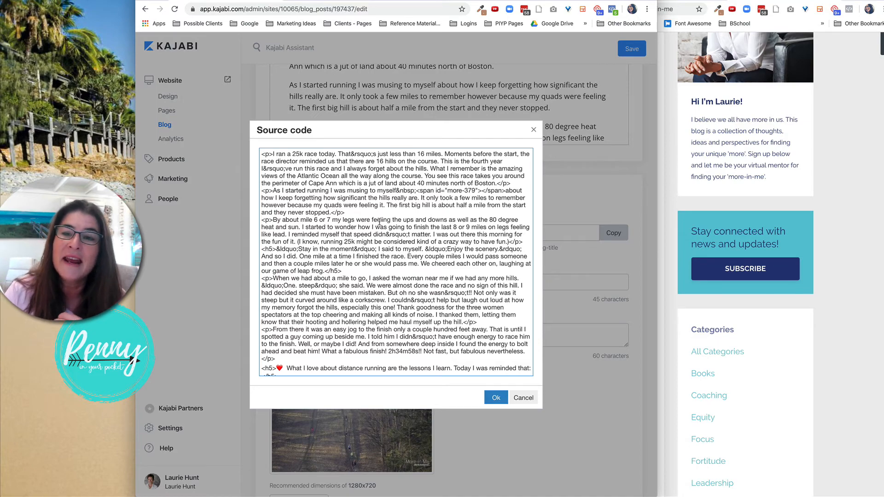
# Add a new Image Sharing share-button tool from the AddThis Tools list.
pyautogui.click(842, 161)
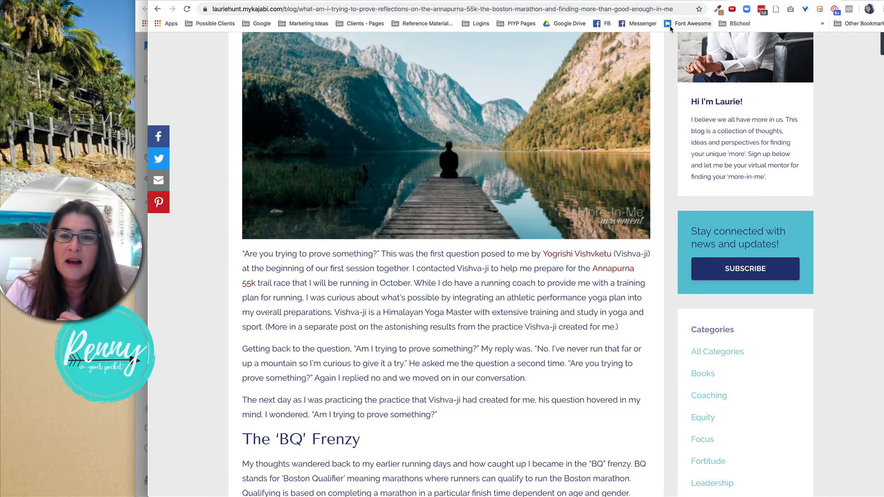
pyautogui.hotkey('ctrl', 'shift', 'Tab')
pyautogui.scroll(13, 660, 124)
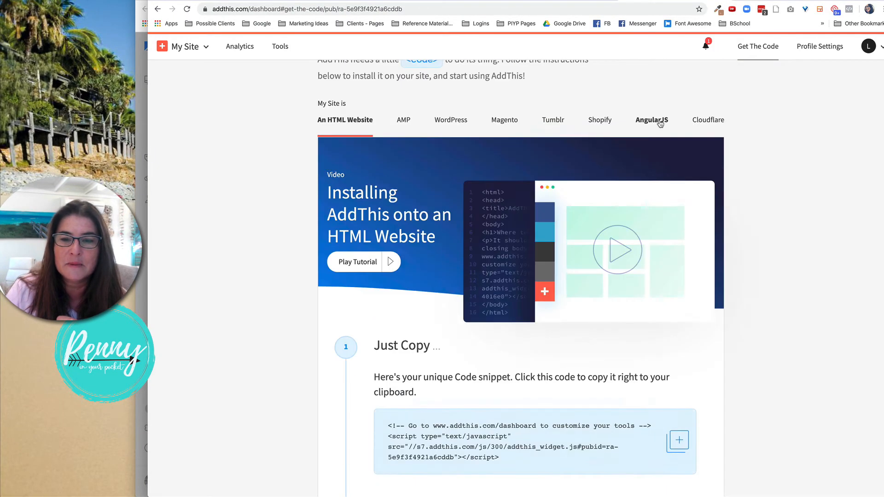
pyautogui.scroll(-12, 660, 123)
pyautogui.scroll(14, 660, 123)
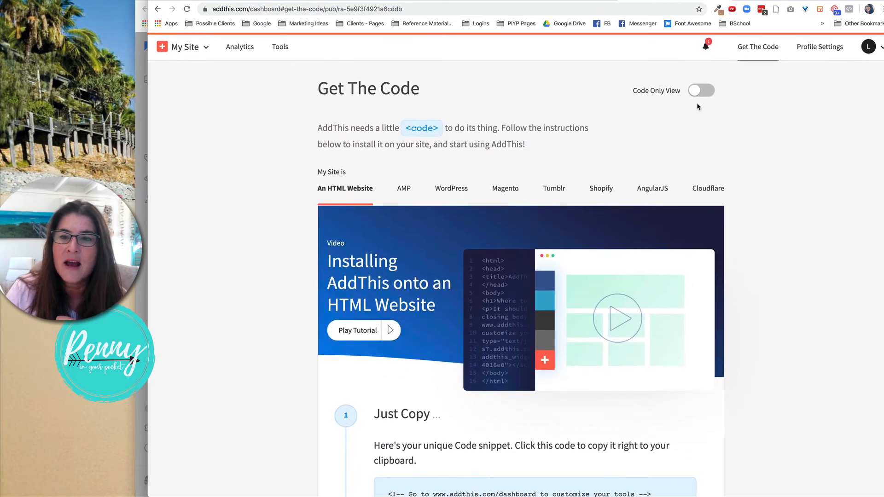
pyautogui.click(286, 51)
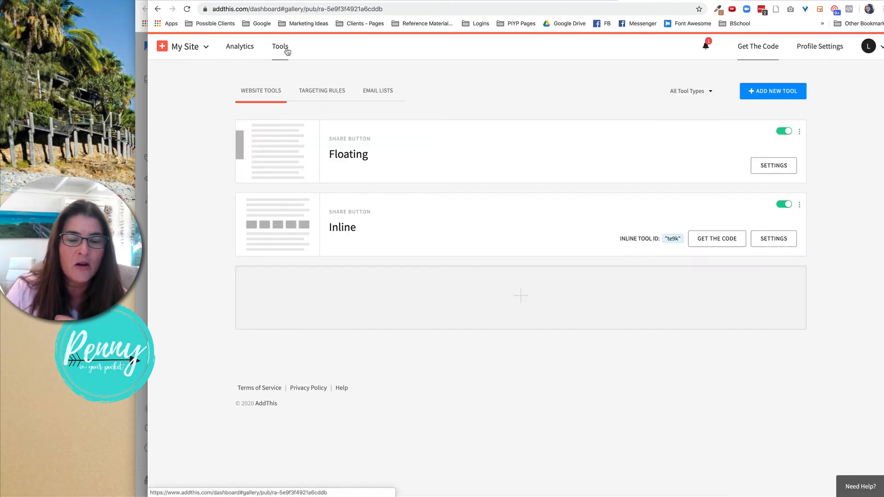
pyautogui.click(777, 99)
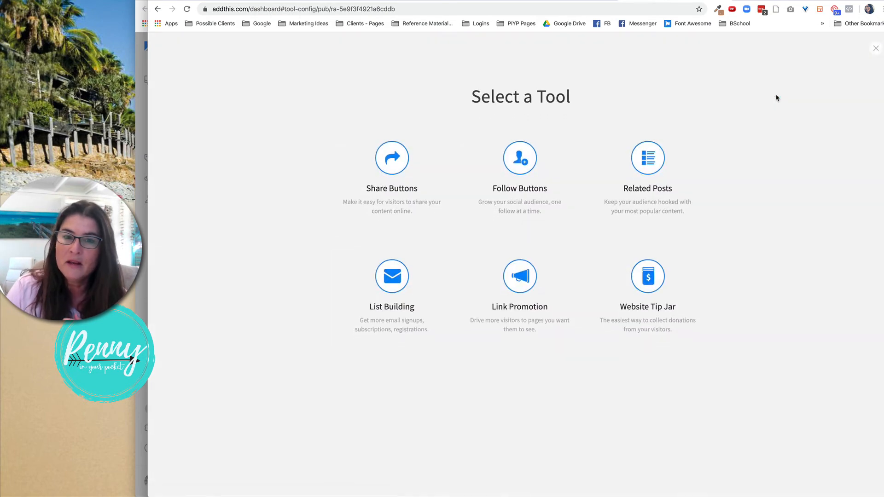
pyautogui.click(384, 165)
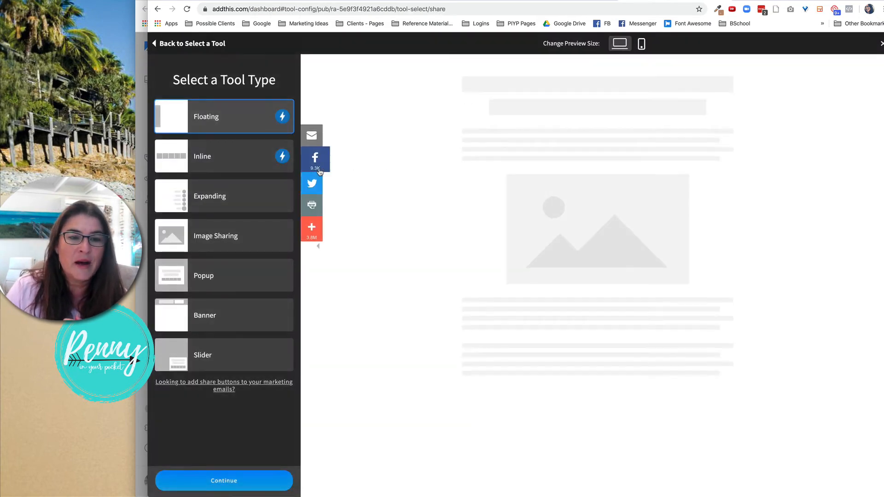
pyautogui.click(230, 237)
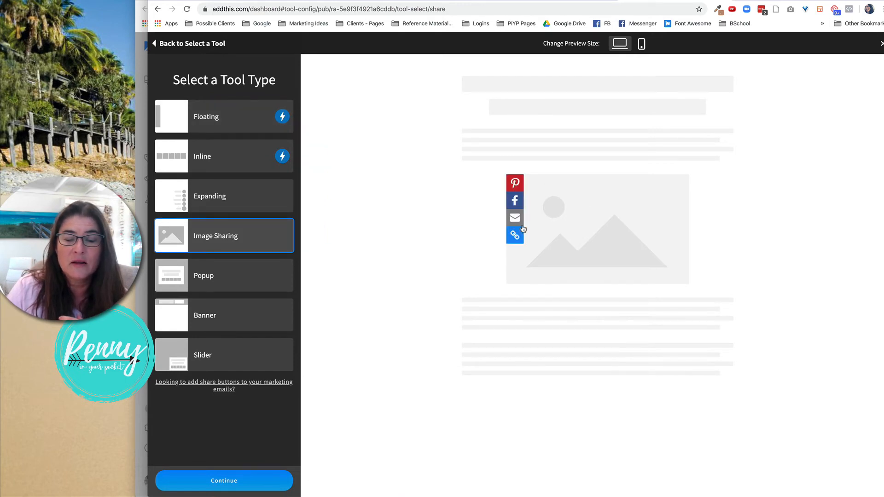
pyautogui.click(236, 486)
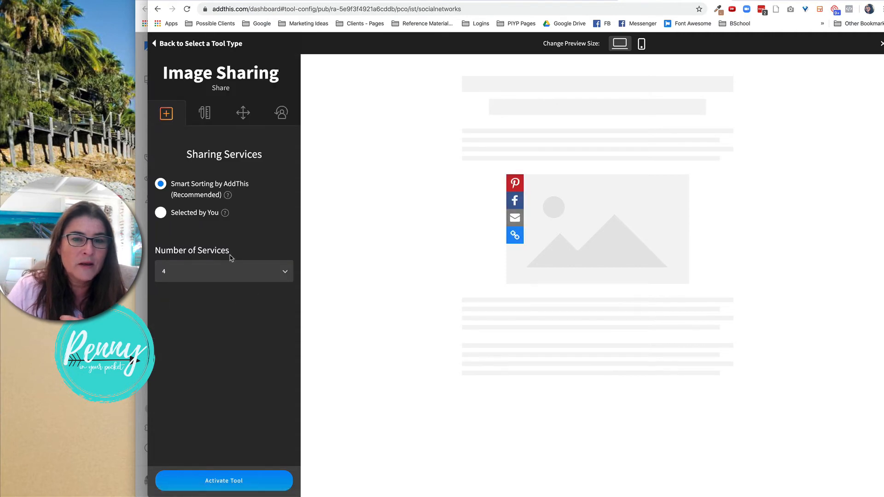
# Set the Image Sharing tool's button size to Small (24px) in its design settings.
pyautogui.click(206, 115)
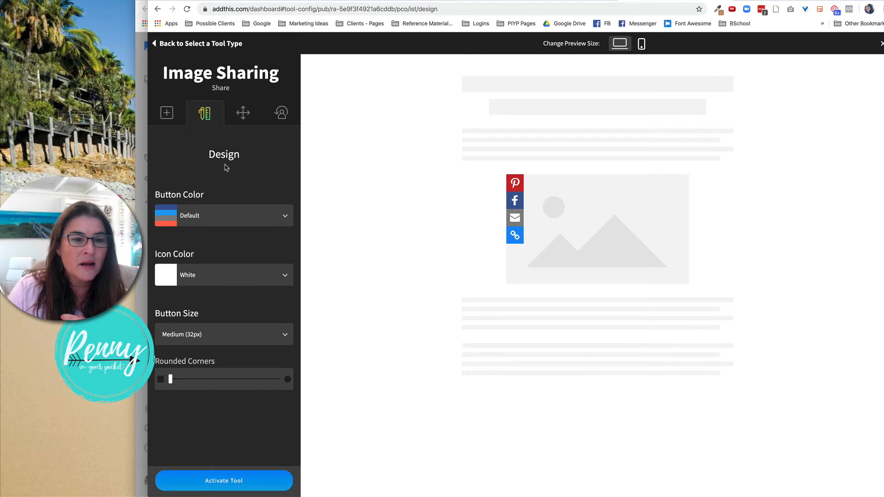
pyautogui.click(233, 336)
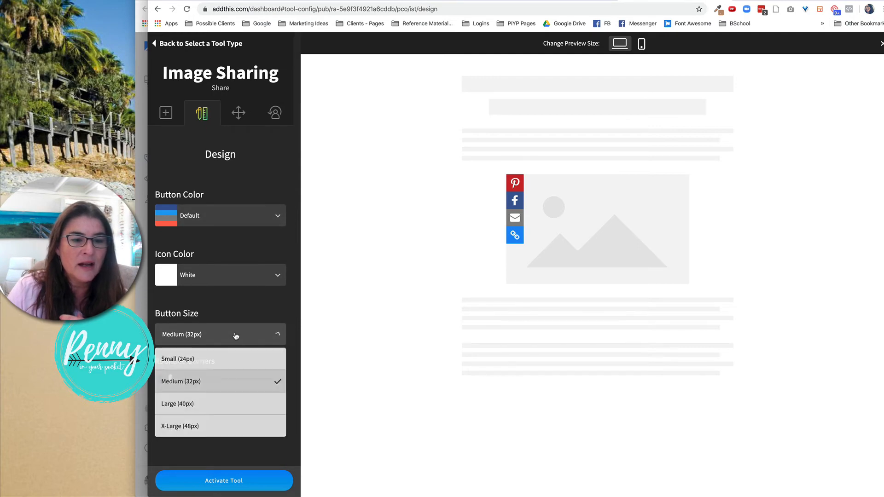
pyautogui.click(235, 365)
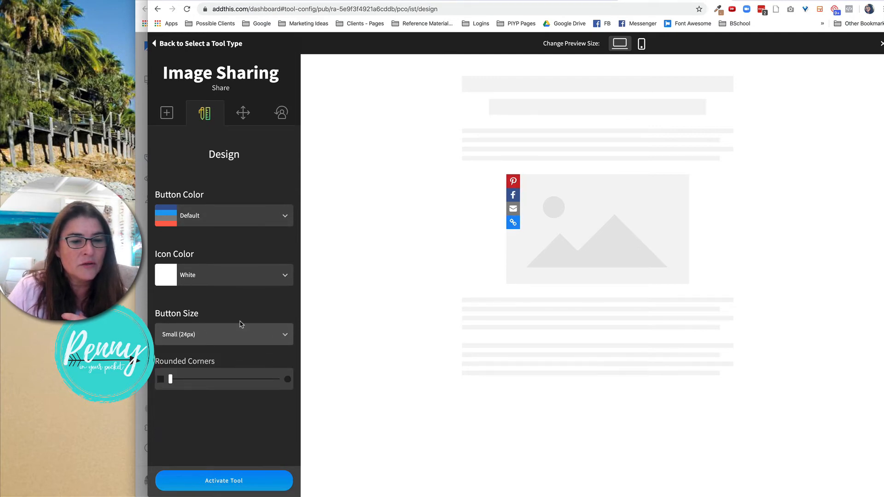
# Turn on Hide on Homepage in the tool's behavior settings and activate the Image Sharing tool.
pyautogui.click(243, 114)
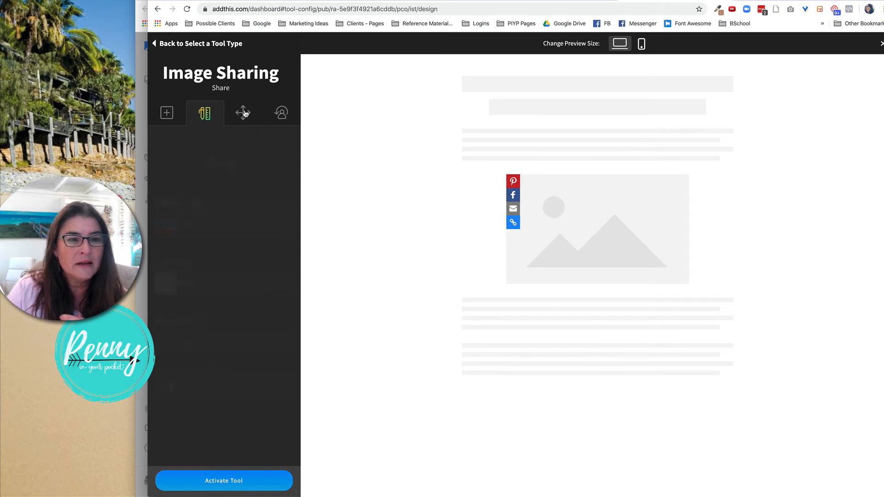
pyautogui.click(276, 115)
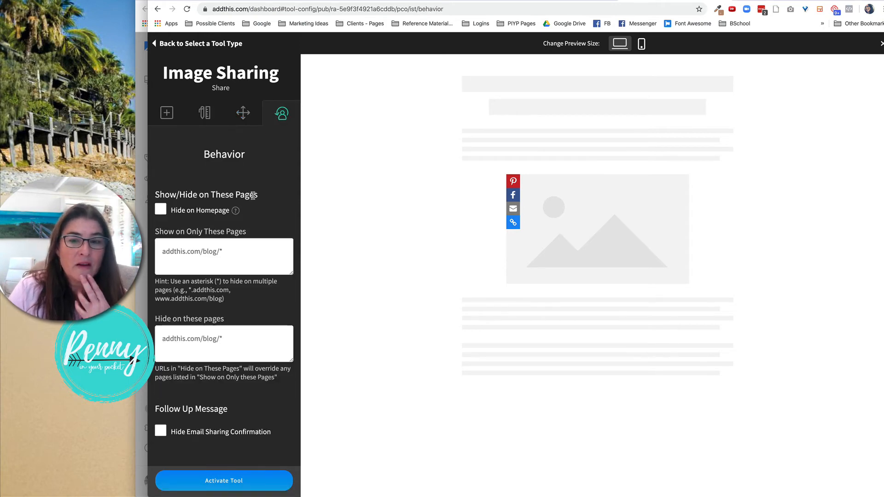
pyautogui.click(159, 210)
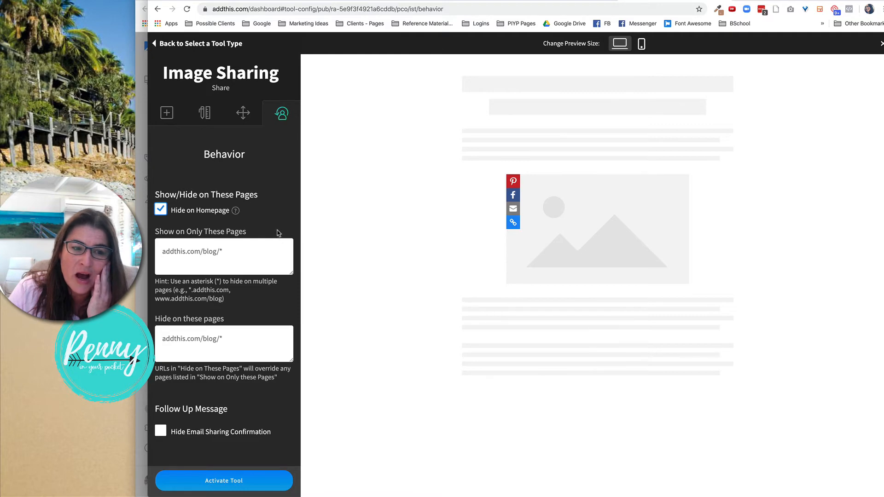
pyautogui.click(231, 484)
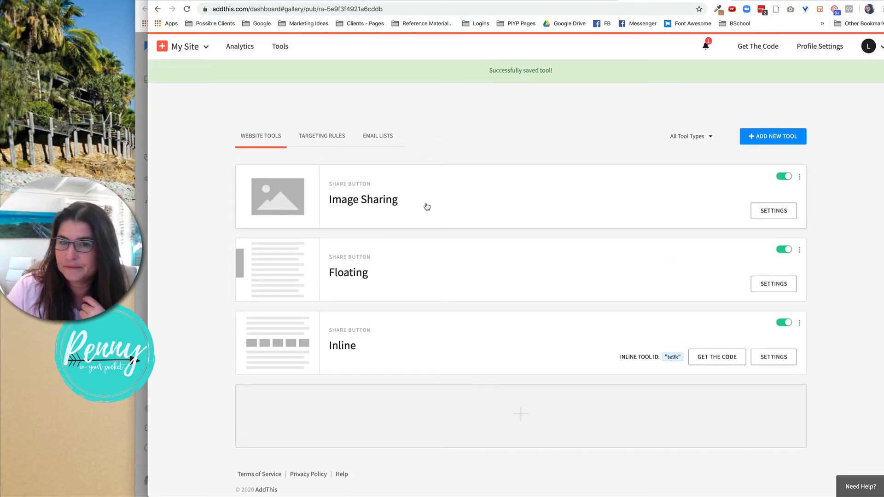
# Open the AddThis Get The Code page and scroll through its installation code sections.
pyautogui.click(757, 51)
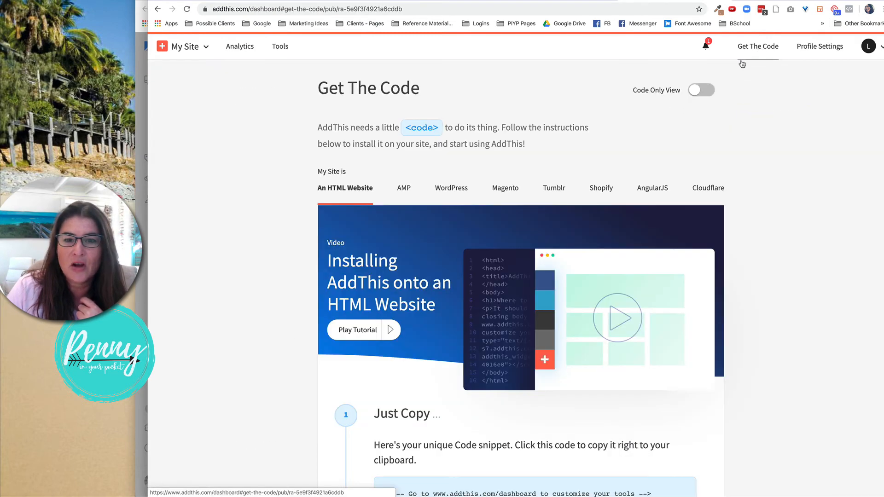
pyautogui.scroll(-8, 689, 153)
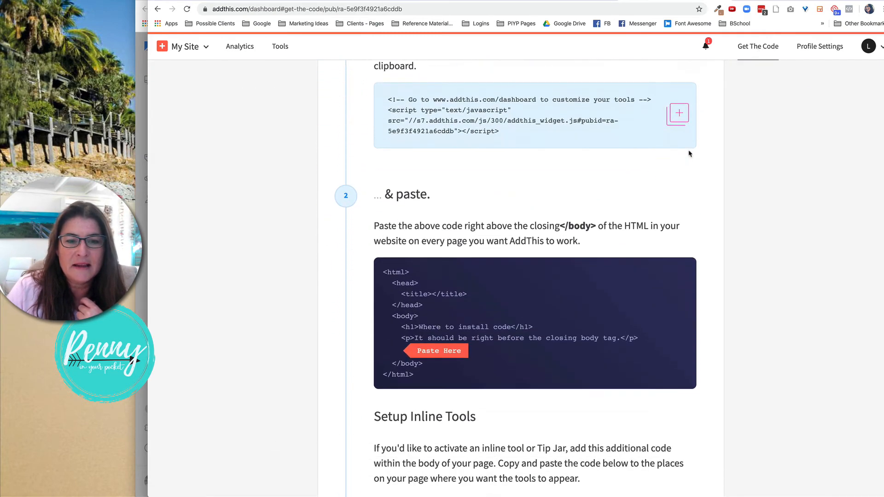
pyautogui.scroll(-8, 689, 154)
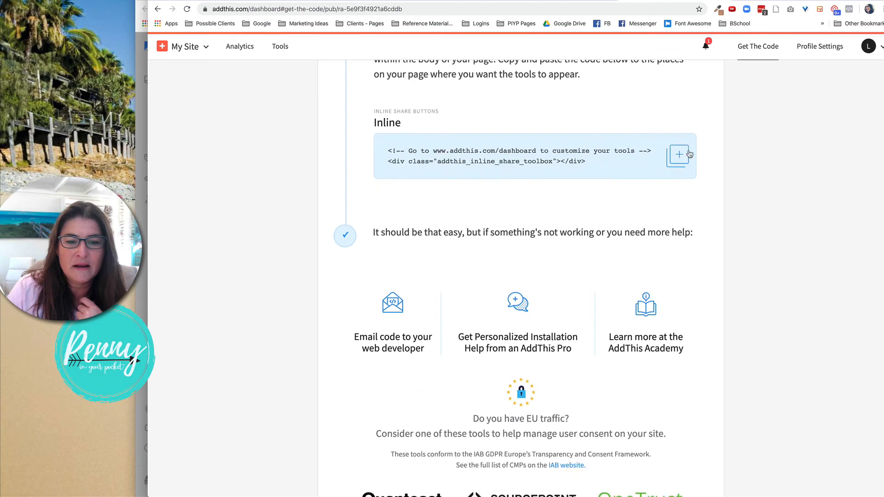
pyautogui.scroll(-5, 689, 153)
pyautogui.scroll(20, 689, 153)
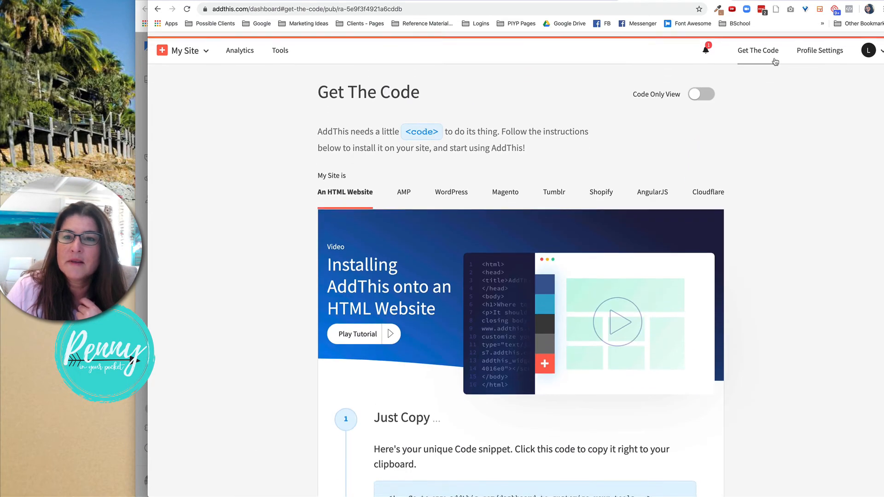
# Reload the live blog post and browse the site's home and About pages to check how the share buttons appear.
pyautogui.click(777, 1)
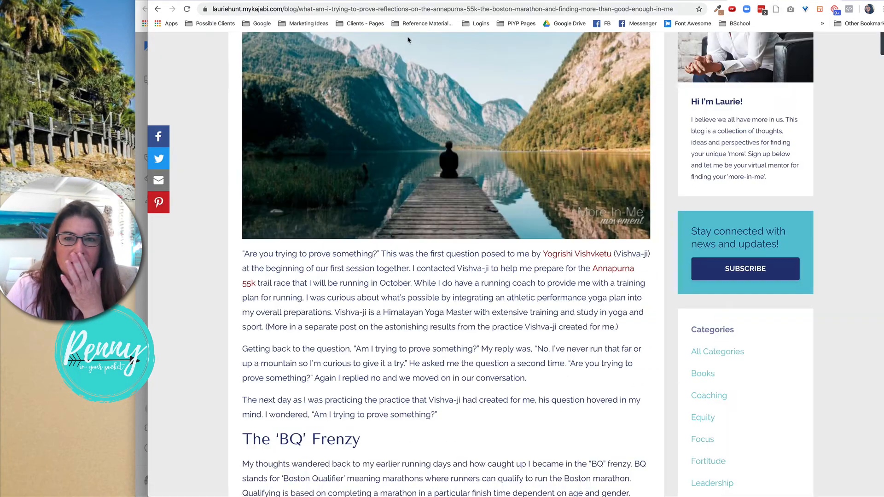
pyautogui.click(187, 9)
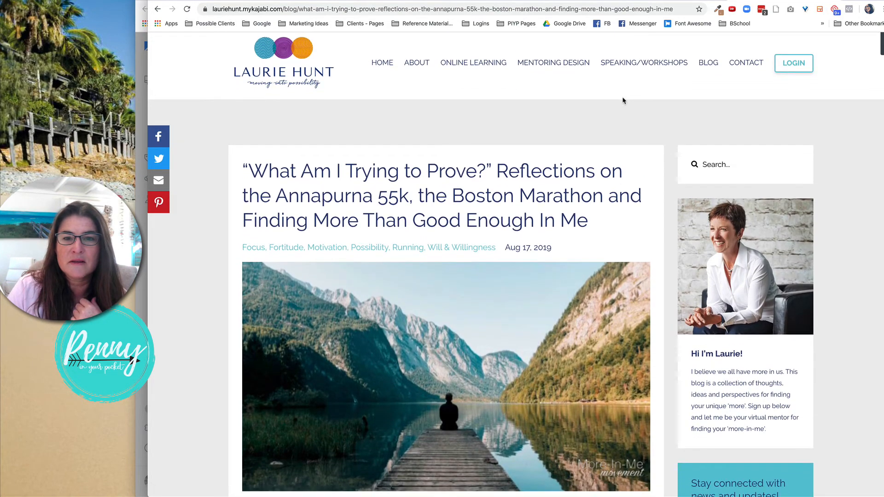
pyautogui.click(382, 64)
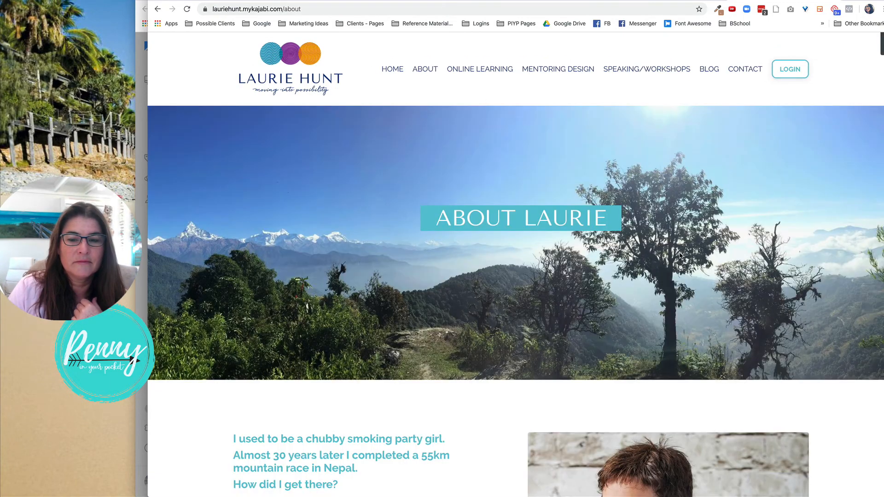
pyautogui.scroll(-2, 679, 254)
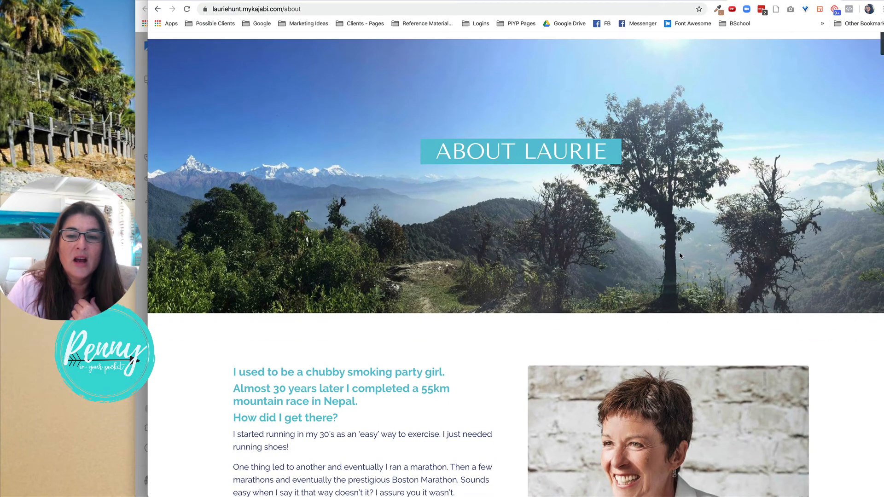
pyautogui.scroll(2, 679, 255)
pyautogui.scroll(-5, 680, 255)
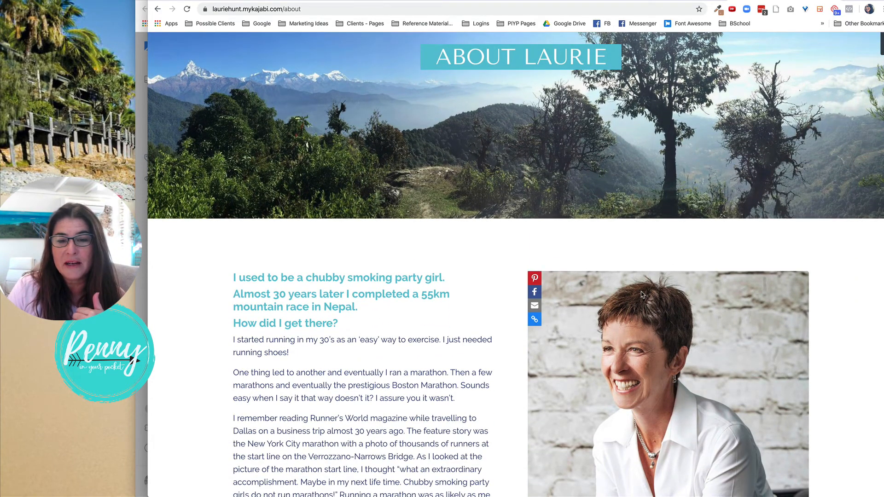
pyautogui.scroll(5, 643, 295)
pyautogui.scroll(-4, 634, 249)
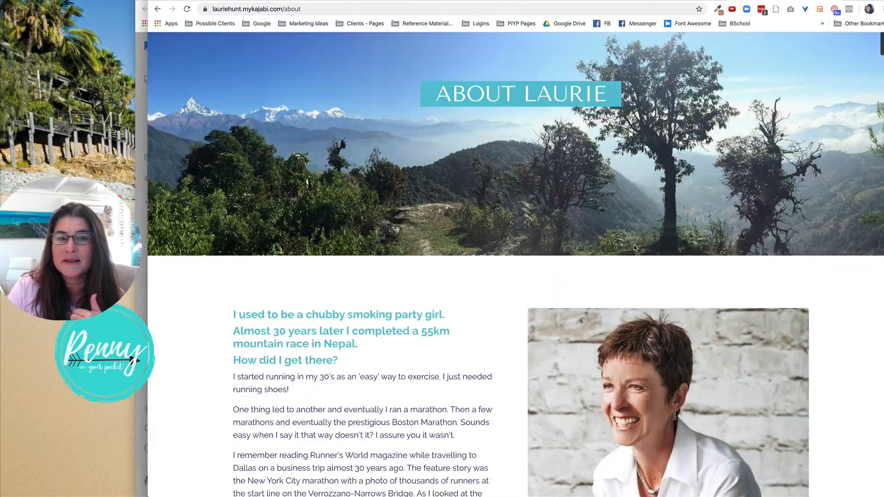
pyautogui.scroll(-5, 634, 249)
pyautogui.scroll(-13, 653, 259)
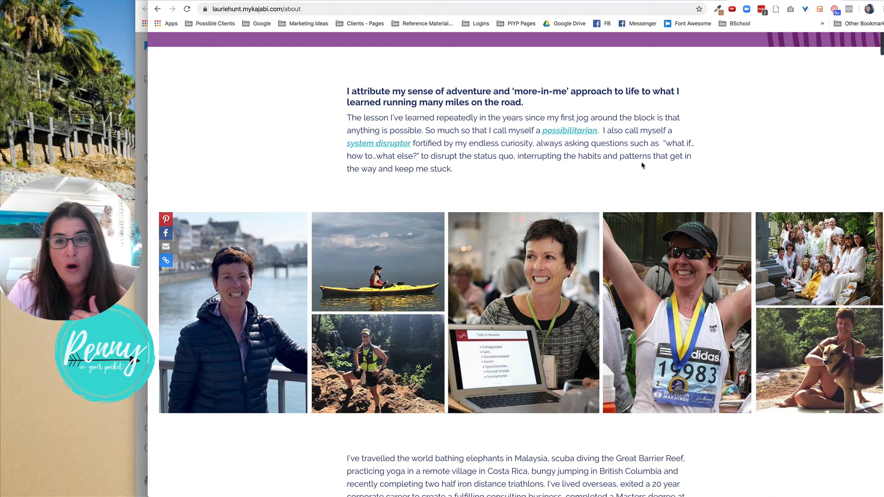
pyautogui.click(662, 1)
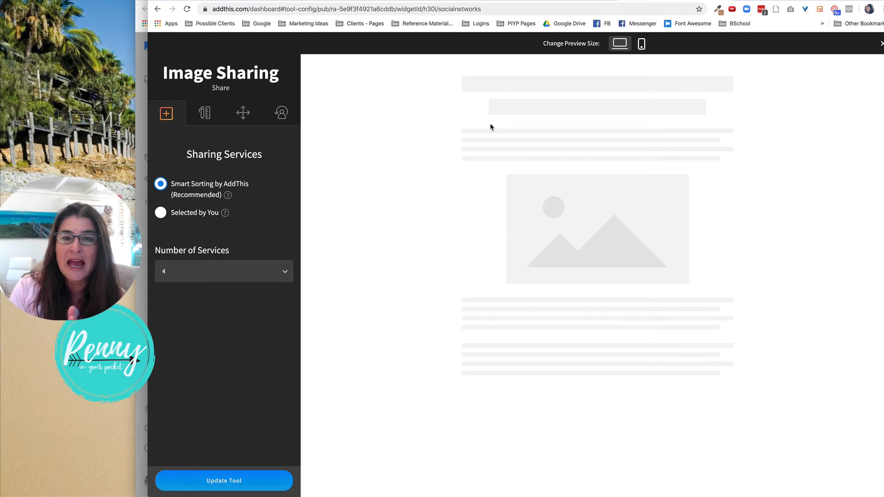
# Close the Image Sharing settings and deactivate the Image Sharing tool in the tools list.
pyautogui.click(282, 116)
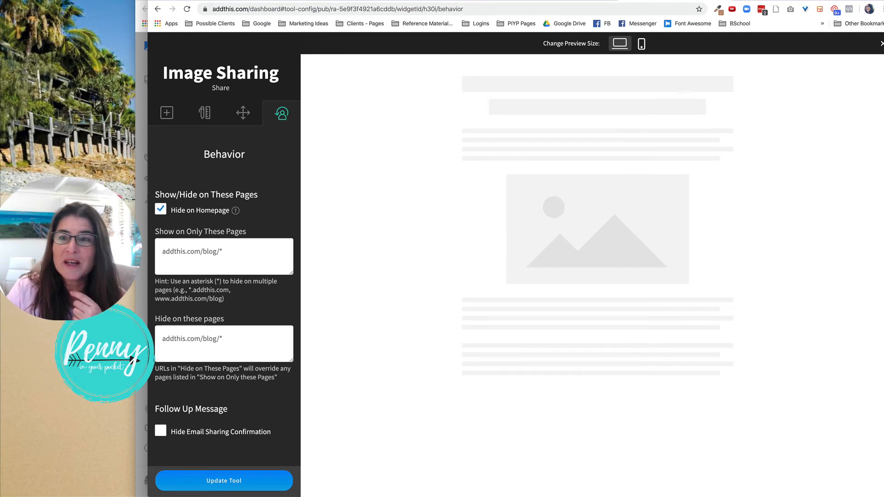
pyautogui.click(880, 43)
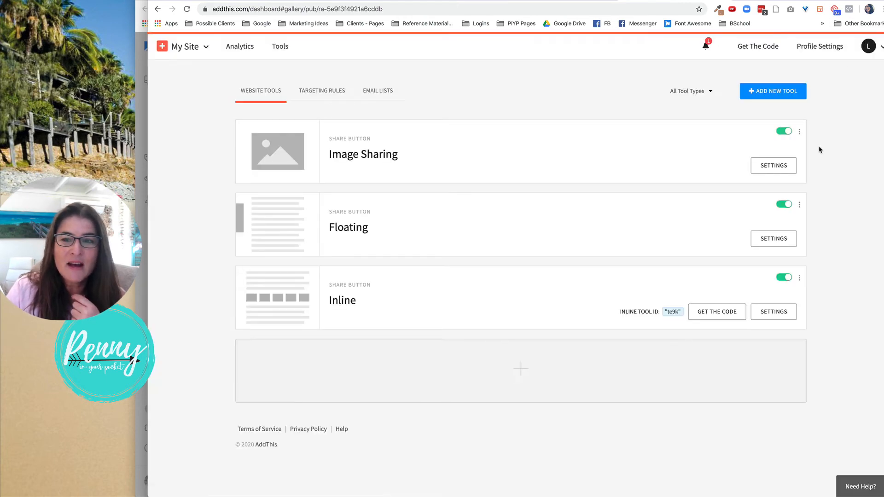
pyautogui.click(783, 131)
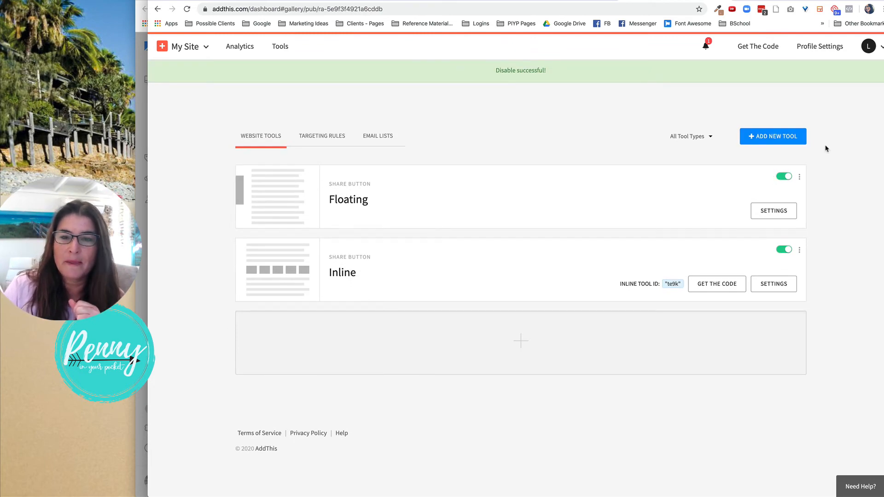
pyautogui.scroll(-2, 564, 248)
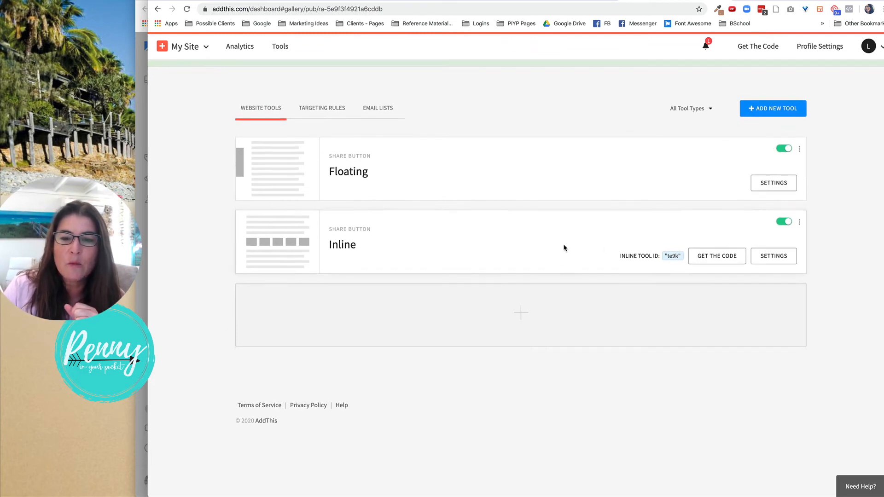
# Open the Inline tool's settings and remove the AddThis service from its selected sharing services.
pyautogui.click(362, 217)
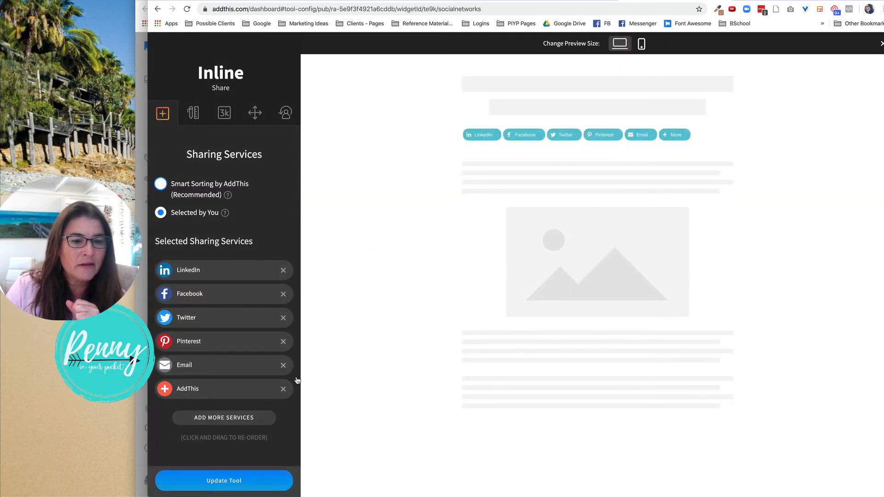
pyautogui.click(280, 389)
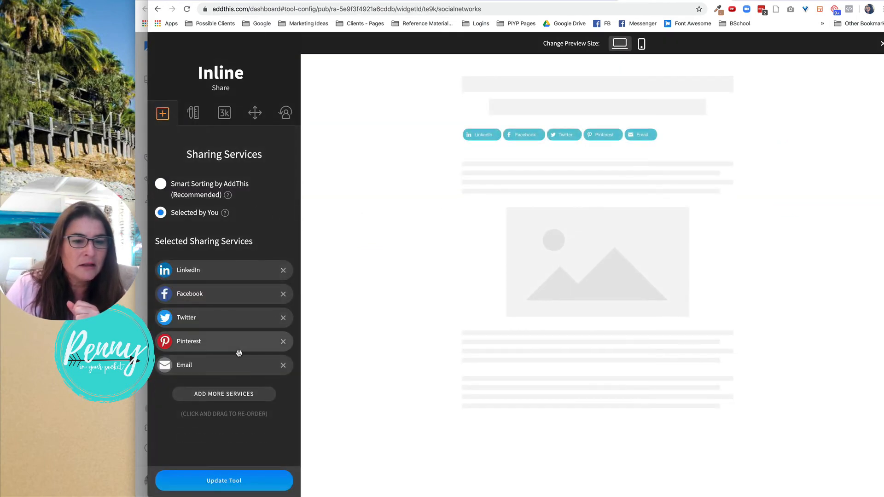
# Review the Inline tool's design settings, including the style options, size, button and icon colors.
pyautogui.click(193, 113)
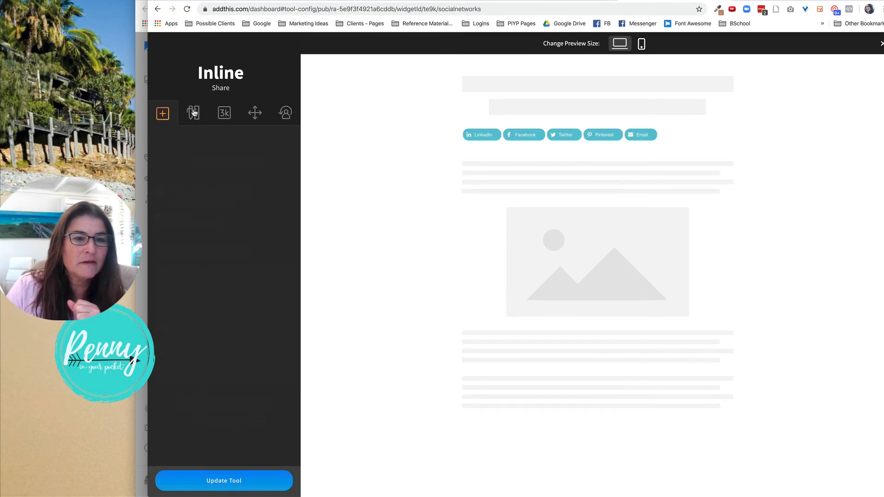
pyautogui.scroll(-3, 239, 161)
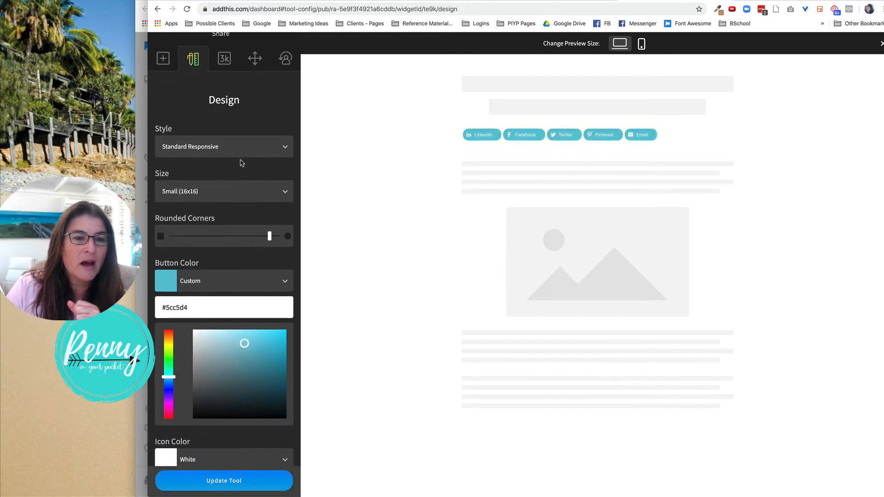
pyautogui.scroll(-4, 232, 220)
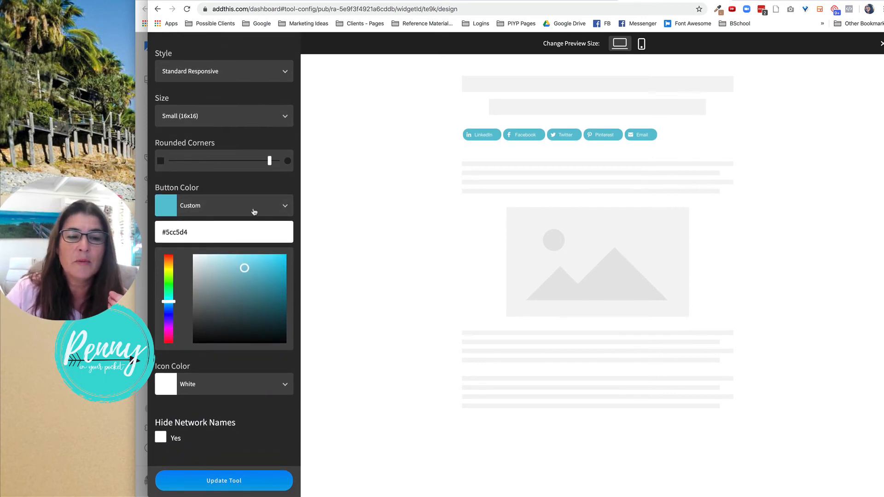
pyautogui.scroll(7, 254, 211)
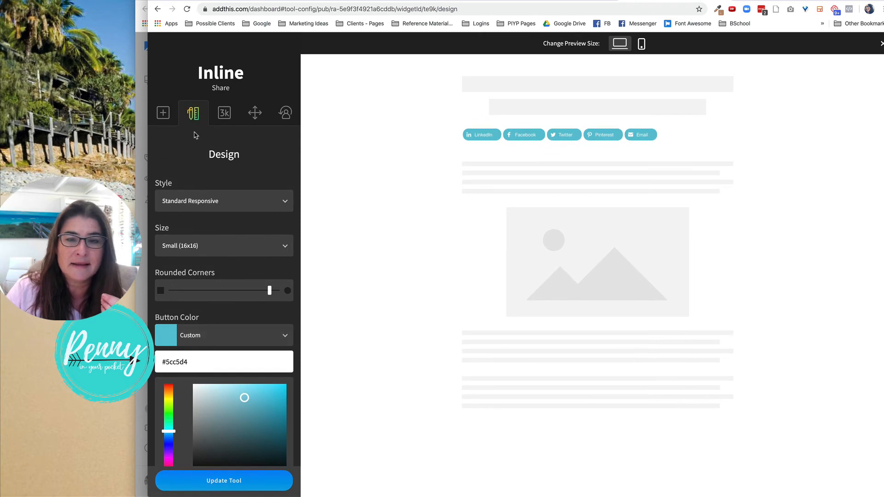
pyautogui.scroll(-5, 240, 132)
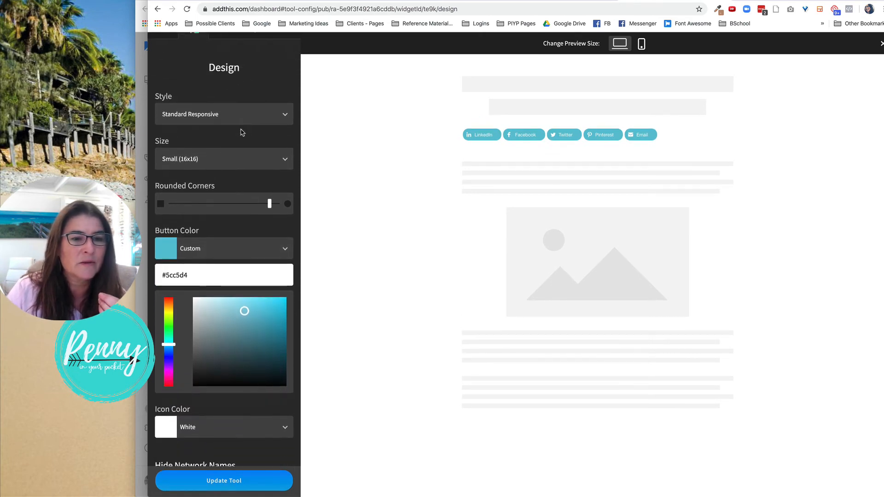
pyautogui.click(226, 120)
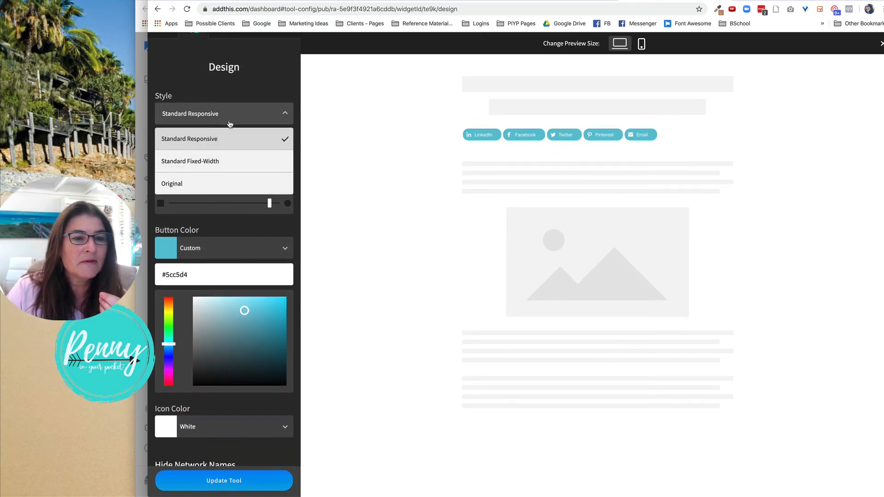
pyautogui.click(256, 111)
pyautogui.scroll(-2, 260, 125)
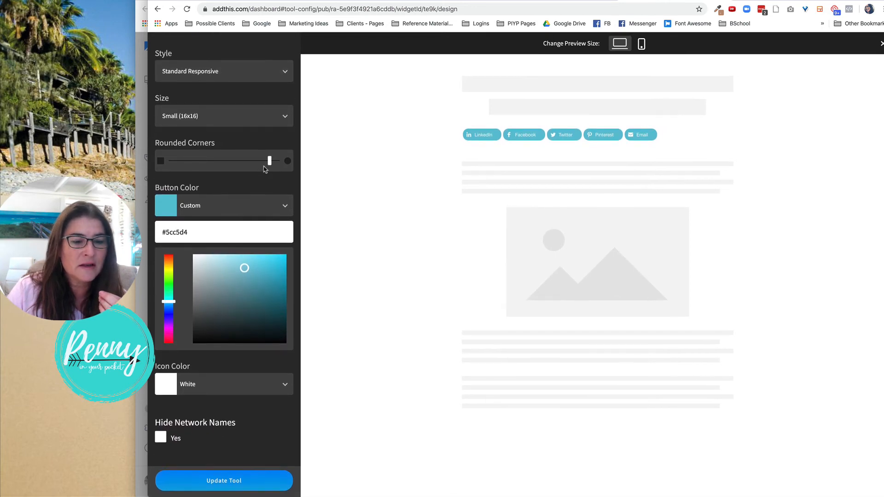
pyautogui.scroll(5, 264, 169)
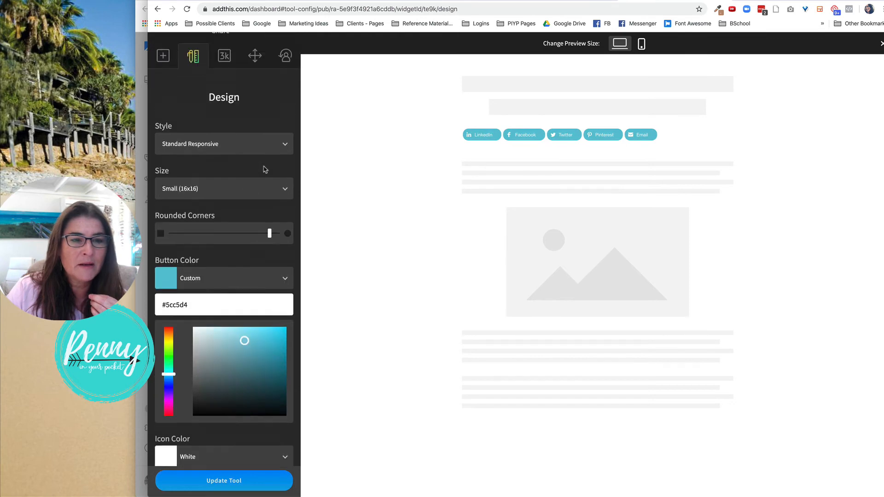
# Review the Inline tool's share counter type options and its position settings.
pyautogui.click(222, 119)
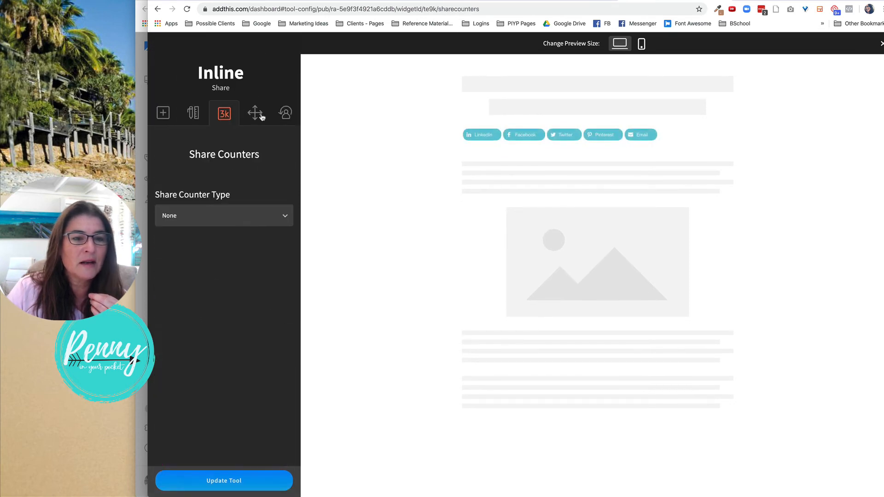
pyautogui.click(252, 217)
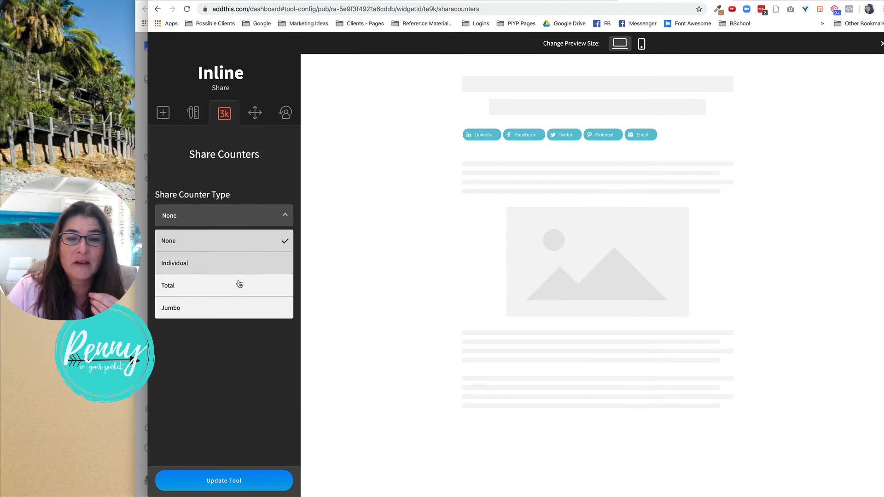
pyautogui.click(253, 186)
pyautogui.click(257, 116)
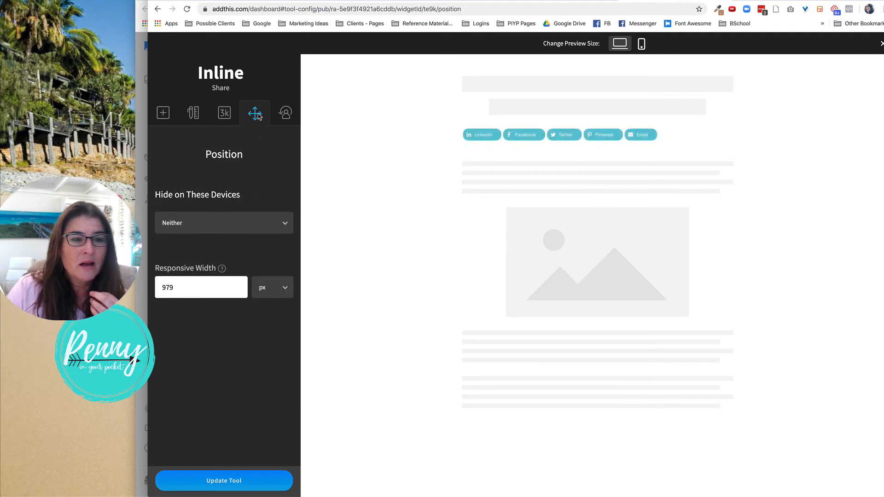
# Turn on Hide on Homepage in the Inline tool's behavior settings and update the tool.
pyautogui.click(286, 117)
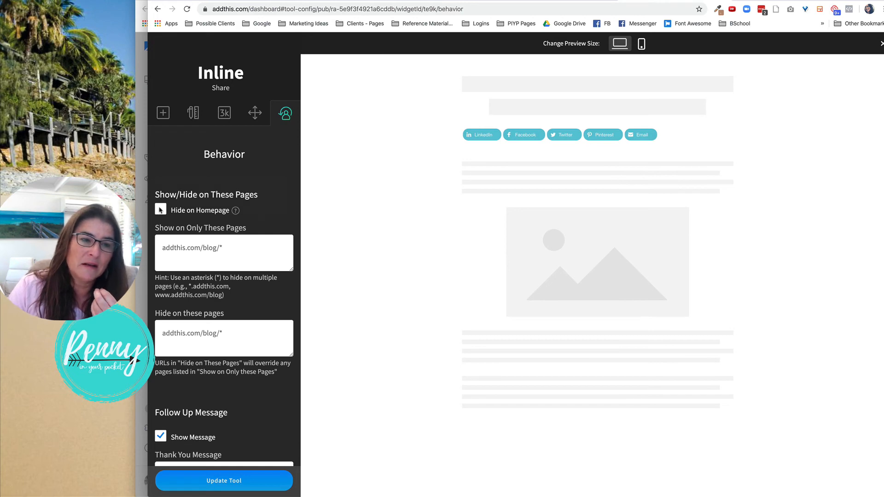
pyautogui.click(161, 210)
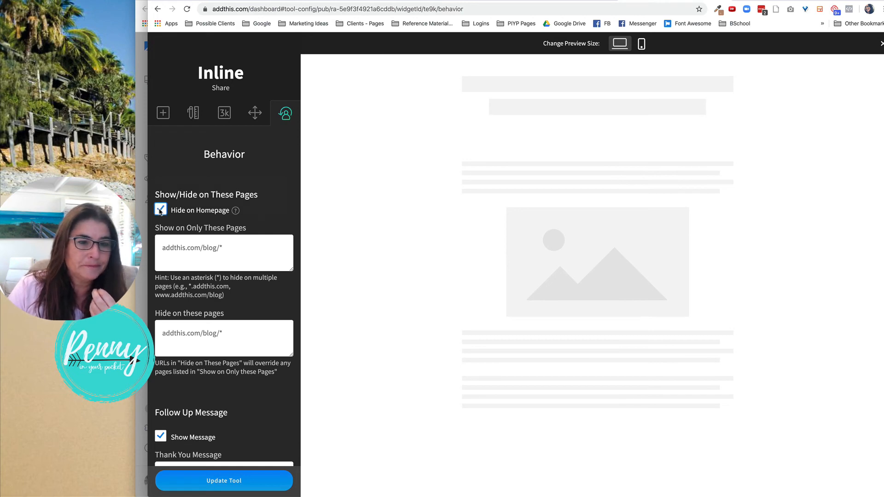
pyautogui.moveTo(235, 211)
pyautogui.scroll(-5, 249, 217)
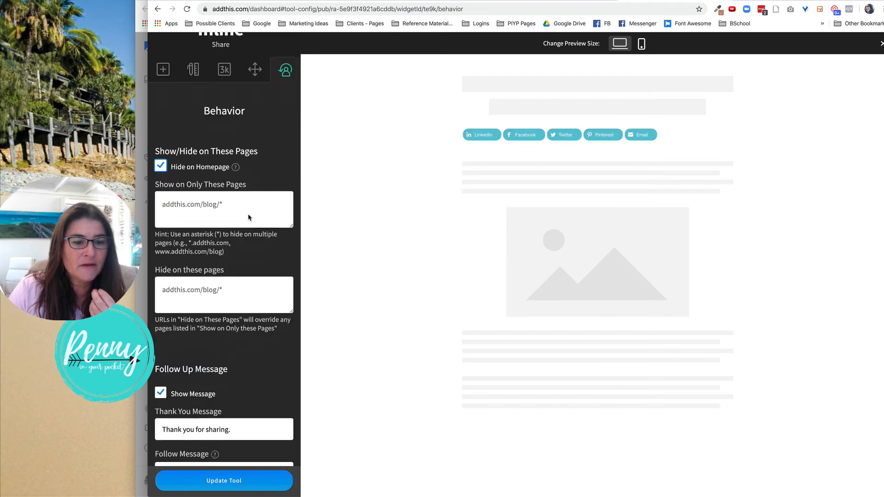
pyautogui.click(266, 482)
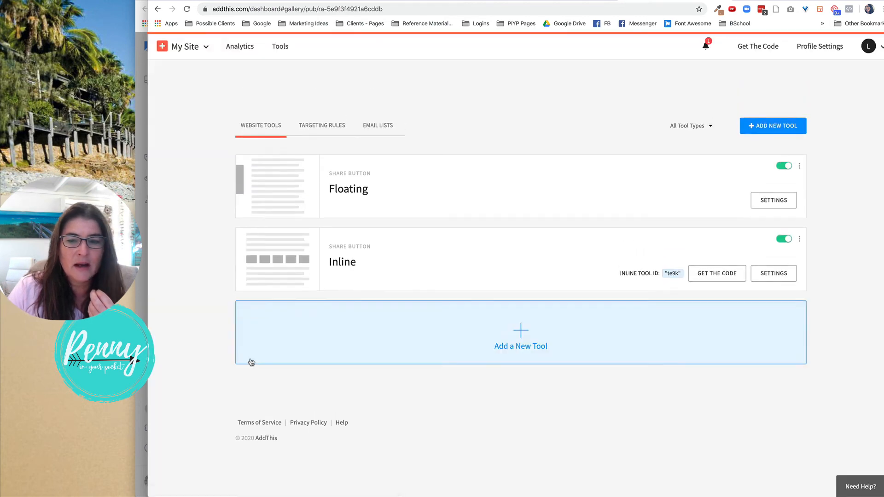
# Open the Inline tool's Get The Code page and copy the inline share toolbox code snippet.
pyautogui.click(714, 285)
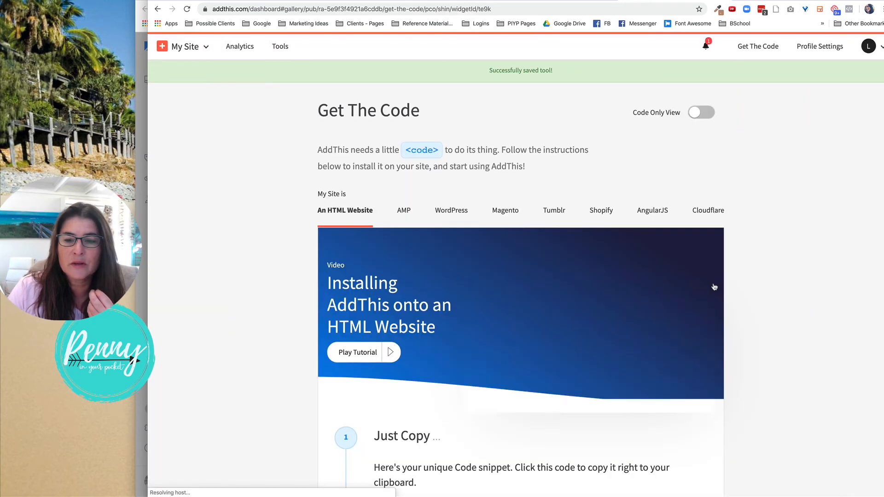
pyautogui.scroll(-7, 713, 287)
pyautogui.scroll(-8, 714, 286)
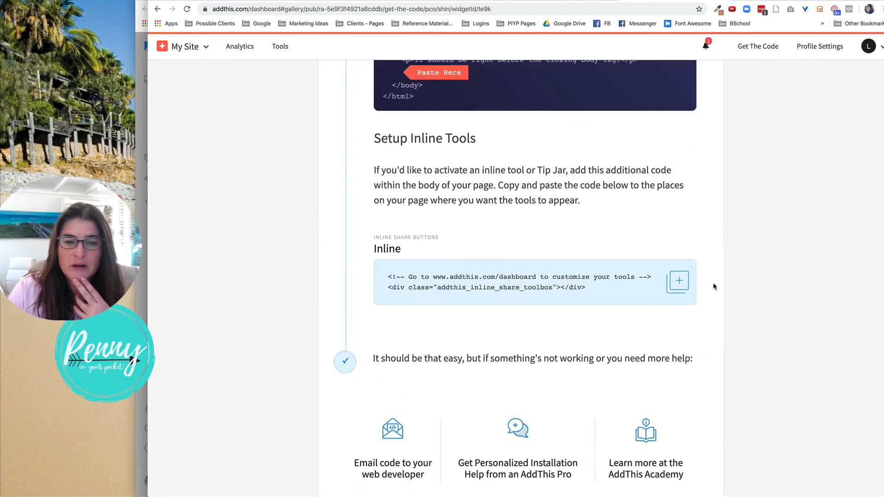
pyautogui.click(405, 277)
pyautogui.click(677, 282)
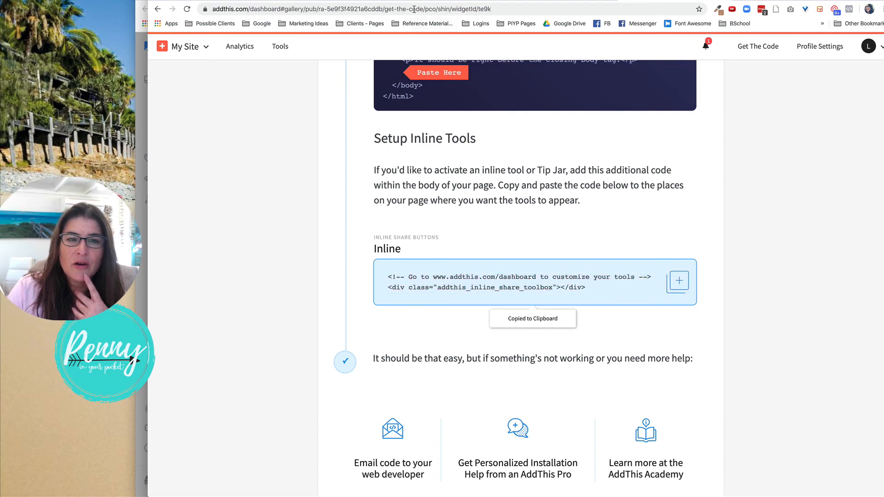
# Examine the Kajabi blog post's source code, then close the source code dialog.
pyautogui.click(141, 96)
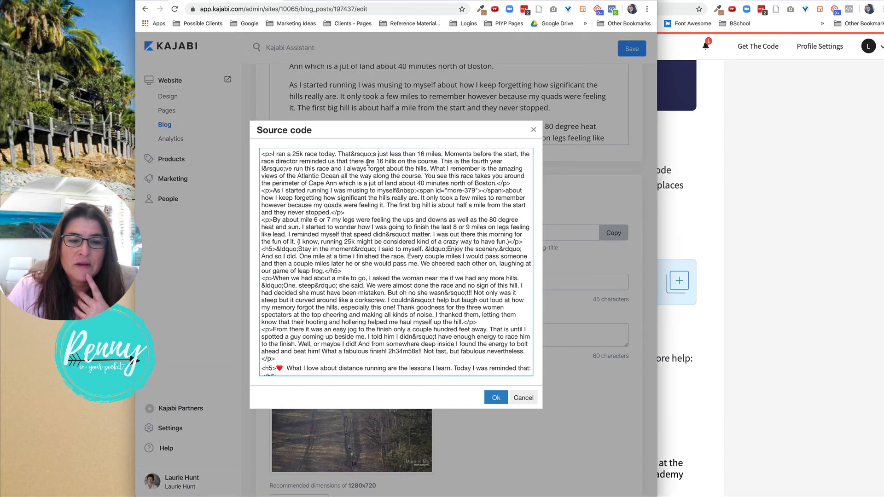
pyautogui.scroll(-5, 428, 271)
pyautogui.scroll(5, 427, 271)
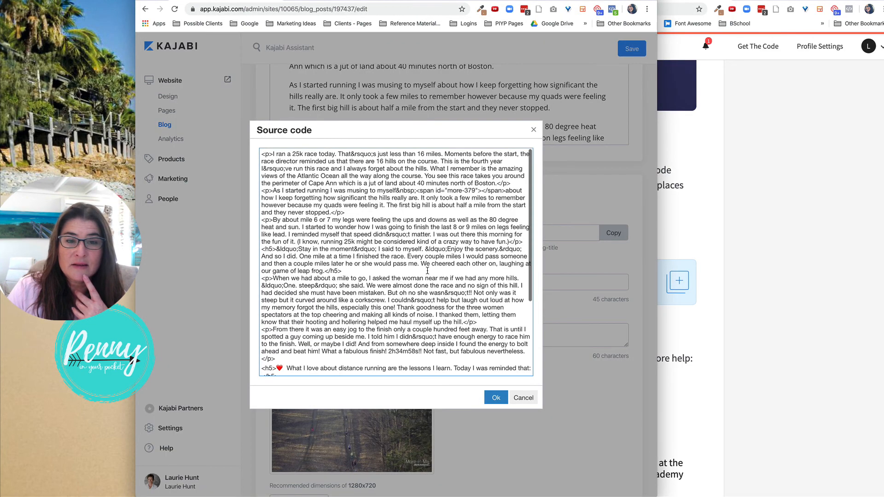
pyautogui.click(533, 130)
pyautogui.scroll(5, 518, 171)
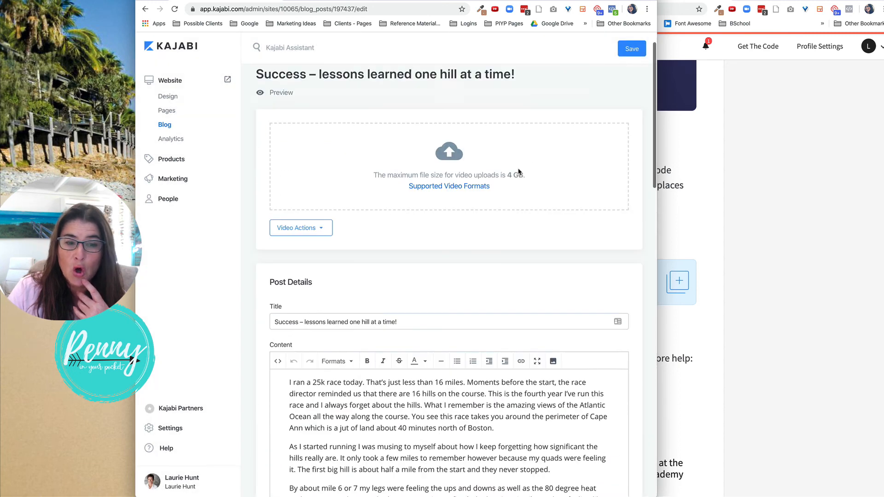
# Paste the copied AddThis inline share toolbox code into the blog post's source code, just before the lessons heading.
pyautogui.scroll(-1, 351, 170)
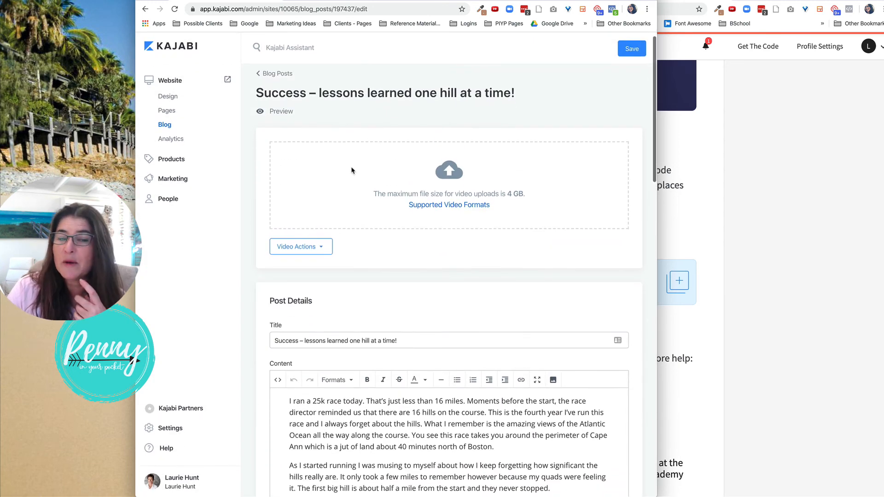
pyautogui.scroll(-2, 352, 170)
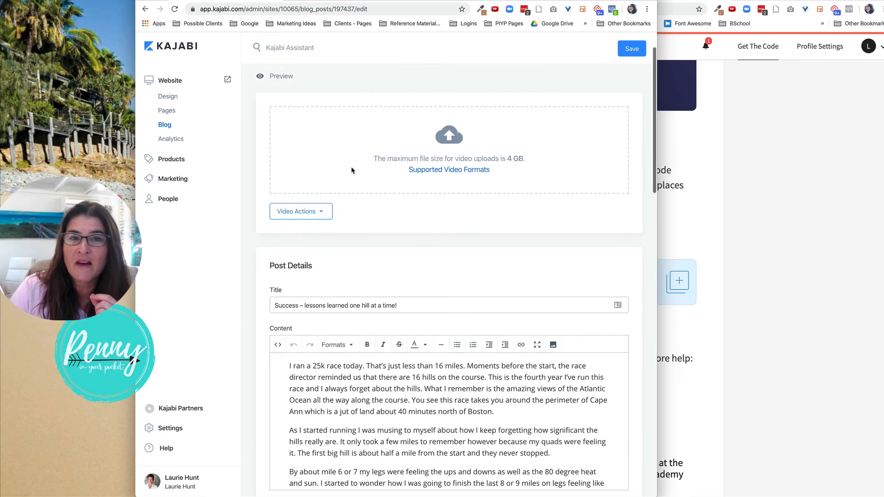
pyautogui.scroll(-2, 349, 212)
pyautogui.scroll(-2, 349, 212)
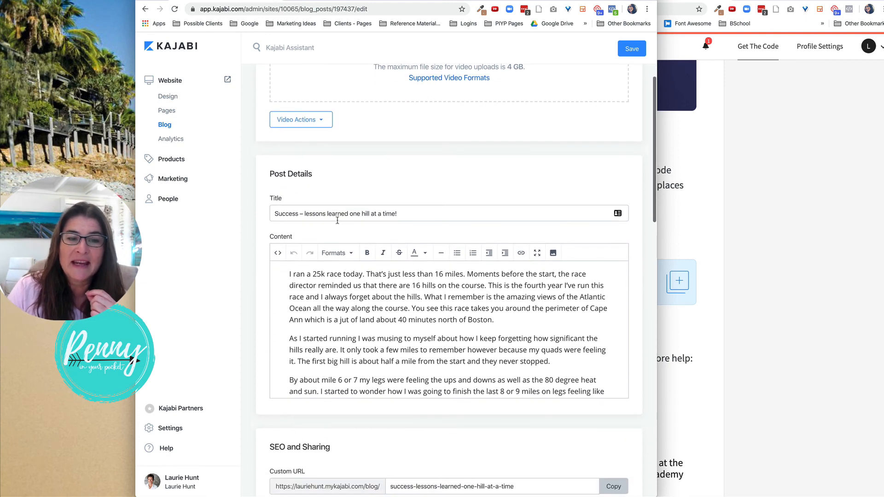
pyautogui.click(278, 253)
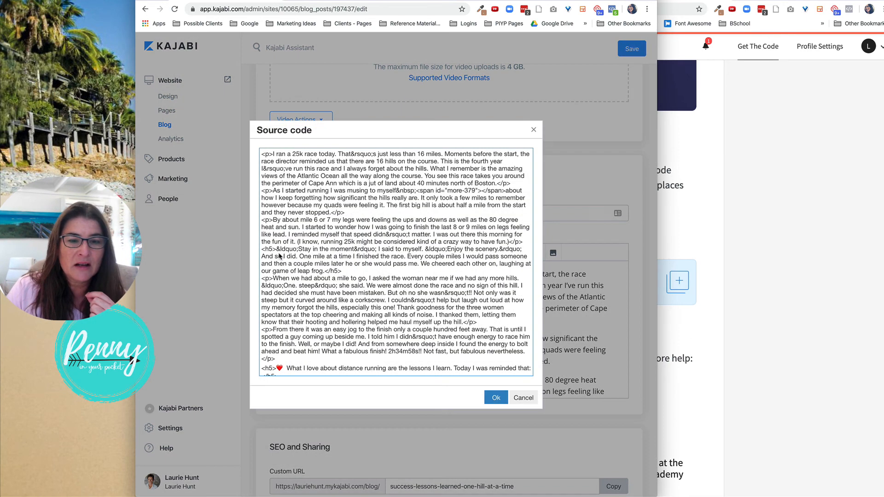
pyautogui.scroll(2, 362, 242)
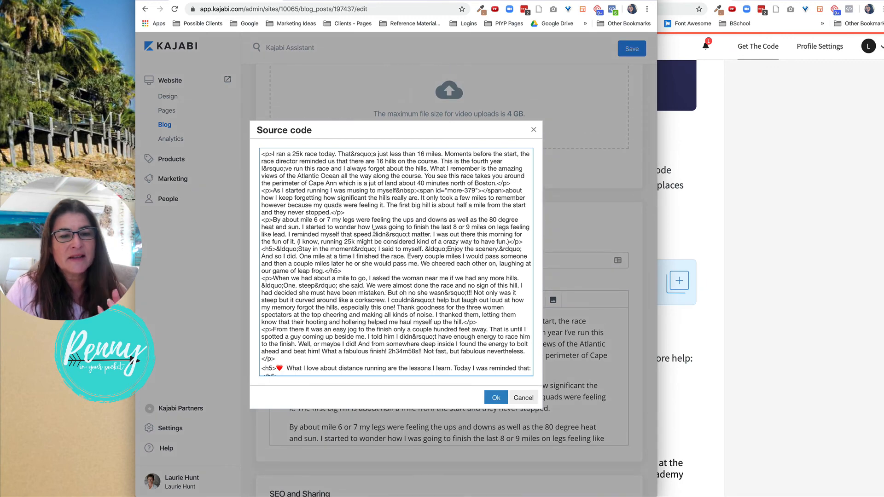
pyautogui.scroll(-3, 374, 233)
pyautogui.scroll(-5, 373, 233)
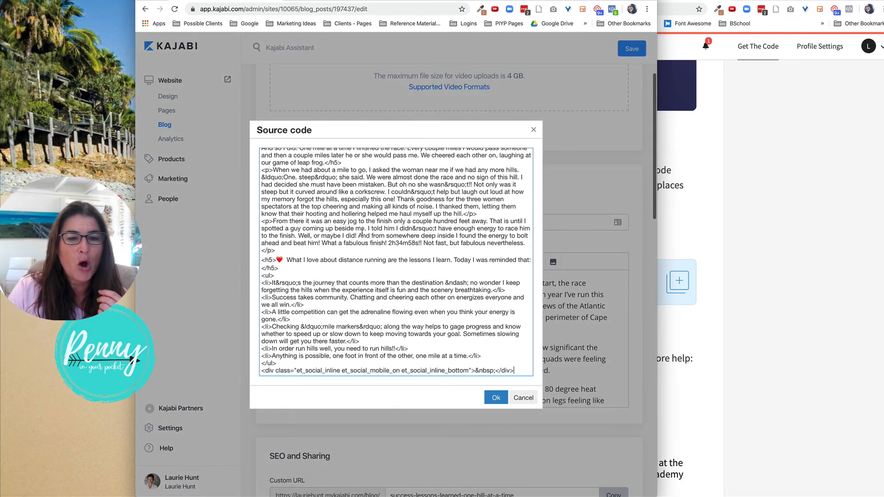
pyautogui.click(291, 249)
pyautogui.press('Return')
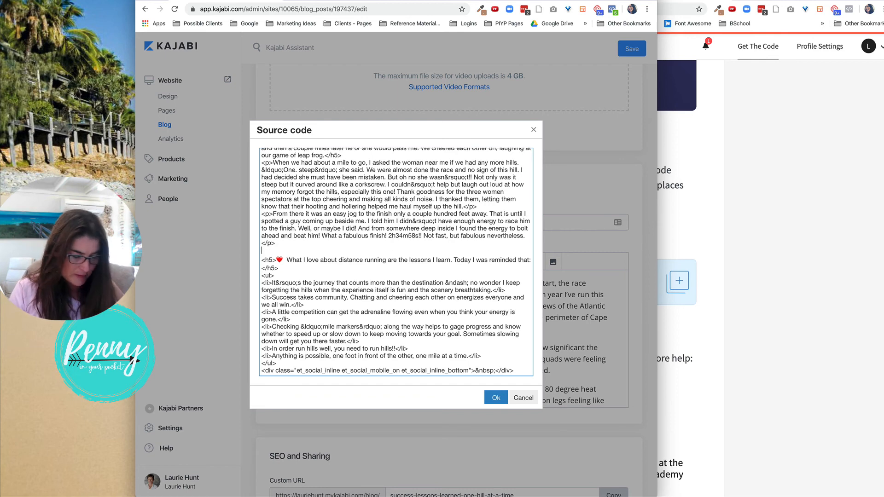
pyautogui.hotkey('ctrl', 'v')
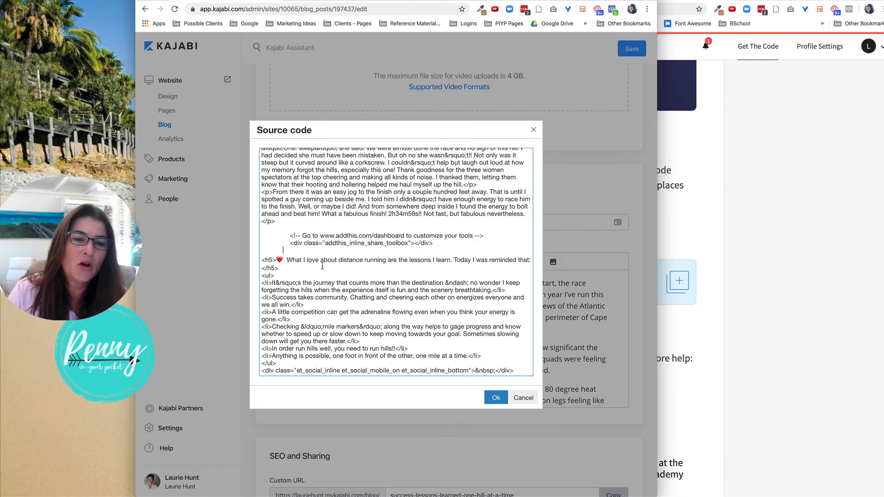
pyautogui.click(496, 397)
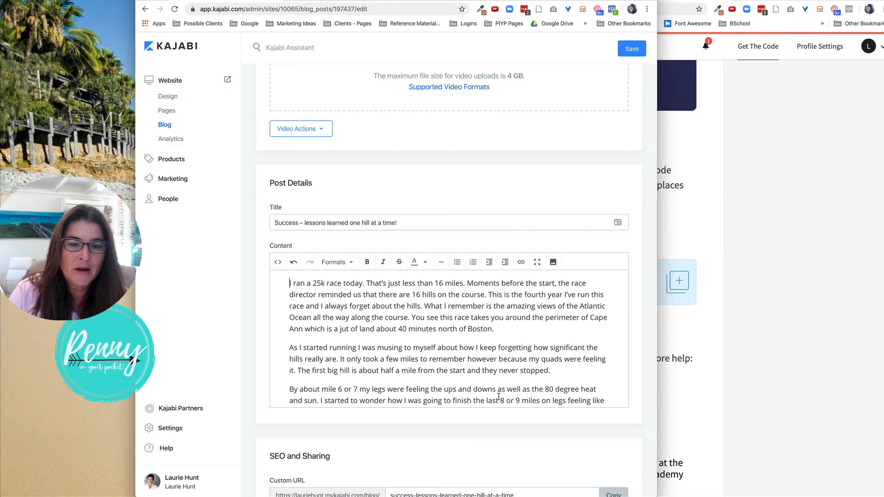
# Save the blog post with the inline share toolbox code.
pyautogui.scroll(-10, 491, 365)
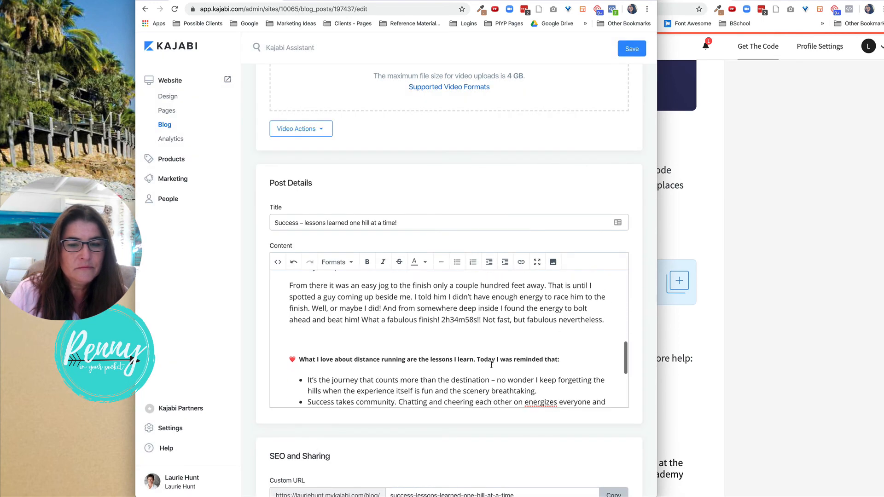
pyautogui.scroll(2, 491, 365)
pyautogui.scroll(-5, 433, 329)
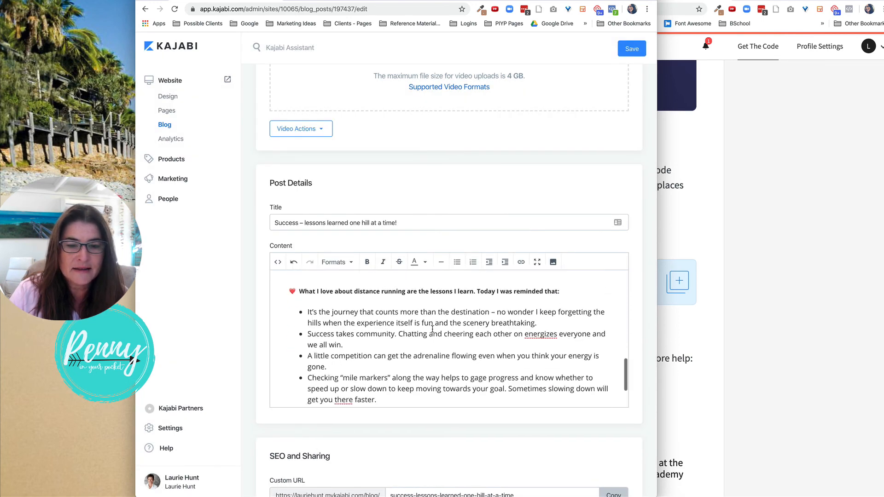
pyautogui.click(633, 49)
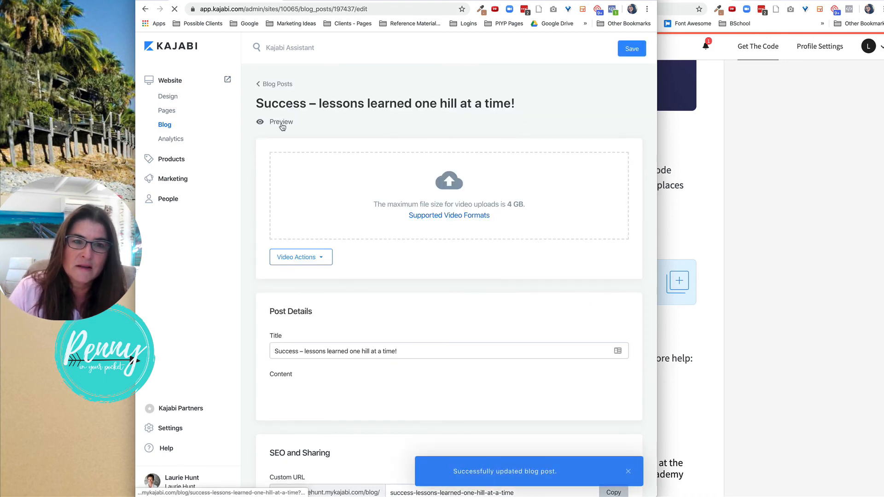
# Open the blog post preview in a new tab and examine the inline and floating share buttons.
pyautogui.rightClick(282, 123)
pyautogui.click(315, 129)
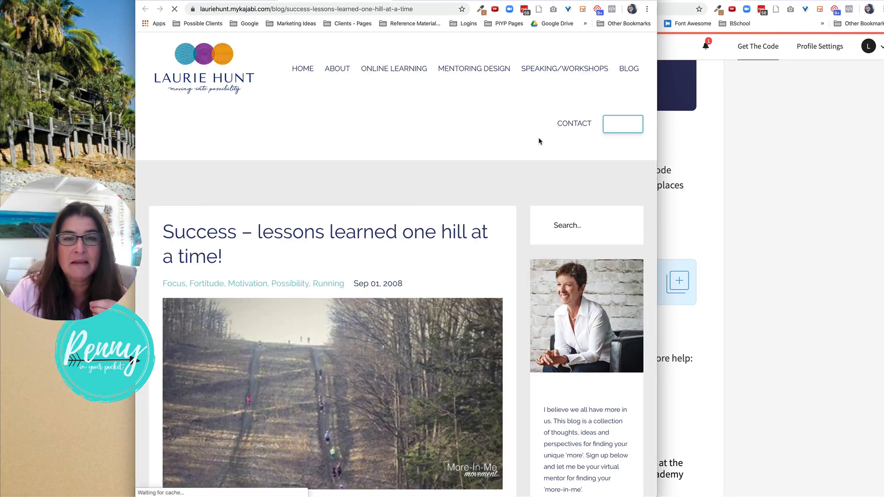
pyautogui.scroll(-7, 538, 141)
pyautogui.scroll(-8, 539, 141)
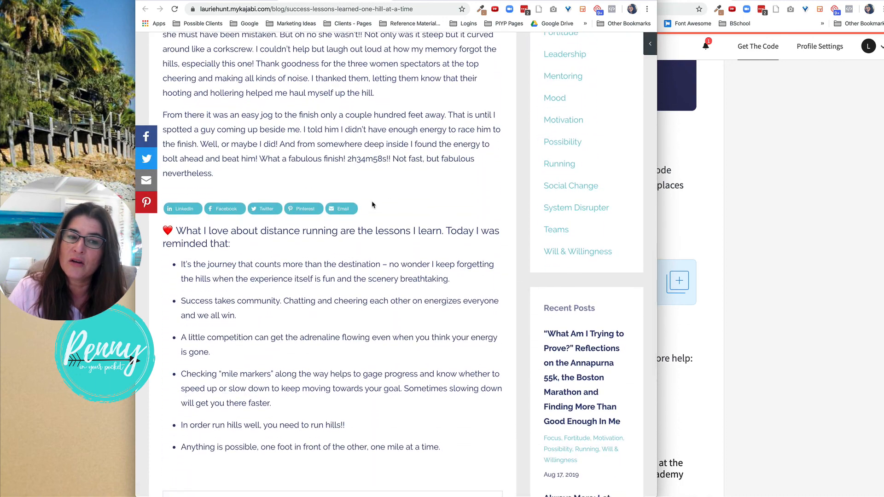
pyautogui.scroll(-3, 373, 205)
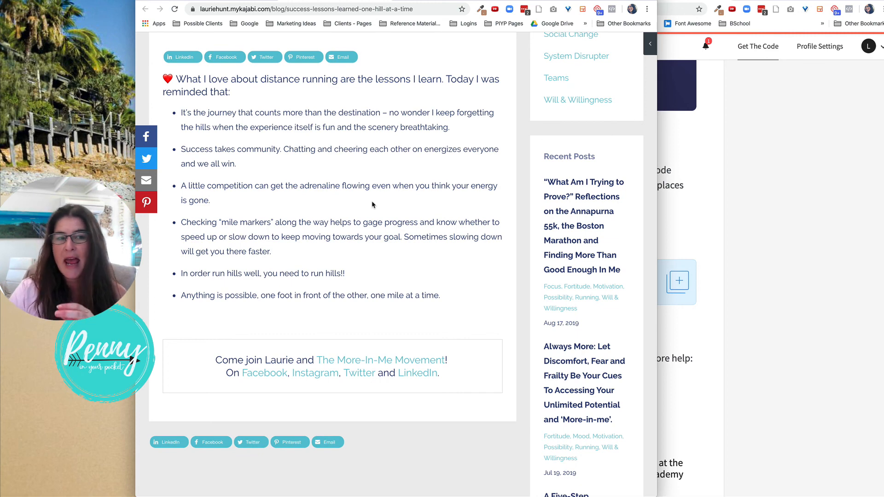
pyautogui.scroll(2, 373, 204)
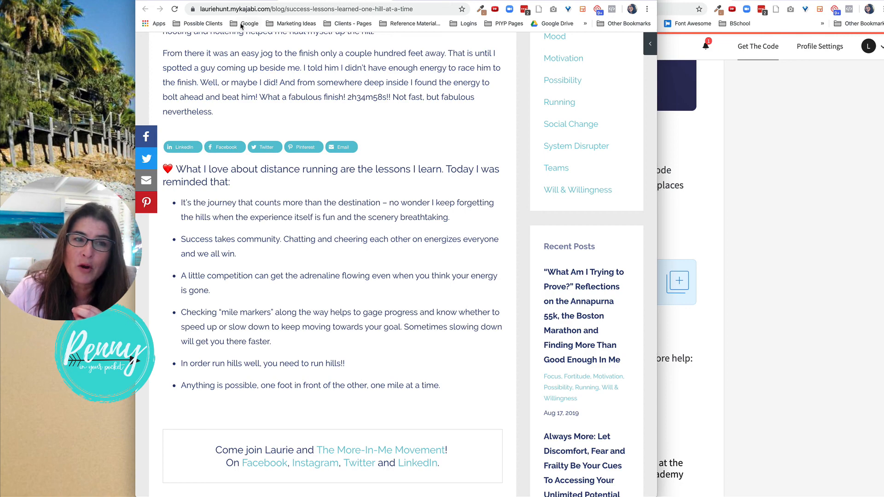
# Delete the pasted AddThis comment and inline toolbox div from the post's source code, then save the post.
pyautogui.click(237, 1)
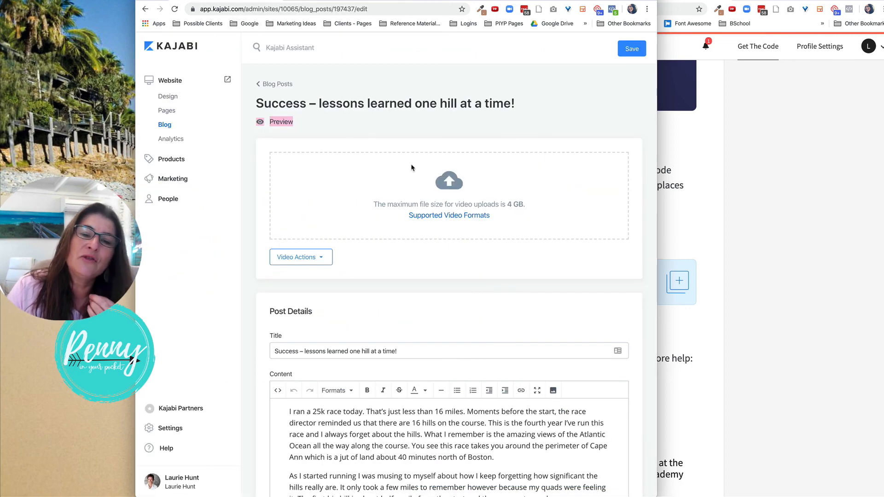
pyautogui.click(278, 390)
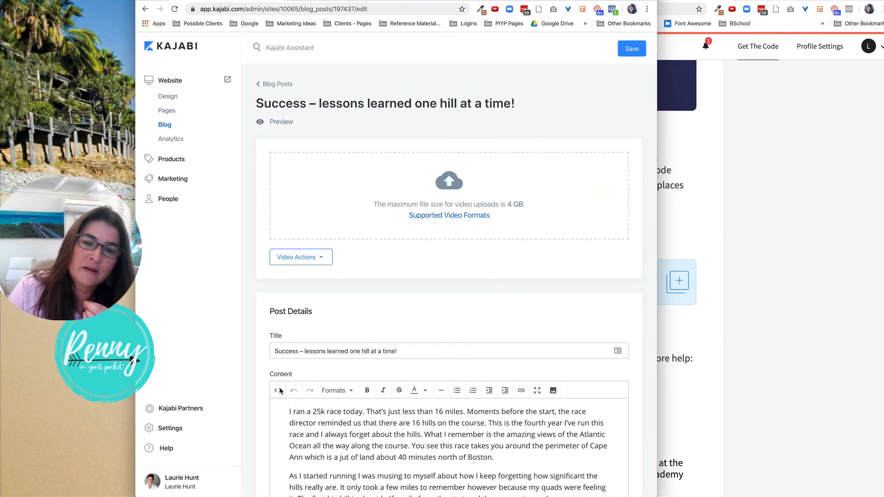
pyautogui.scroll(-5, 385, 277)
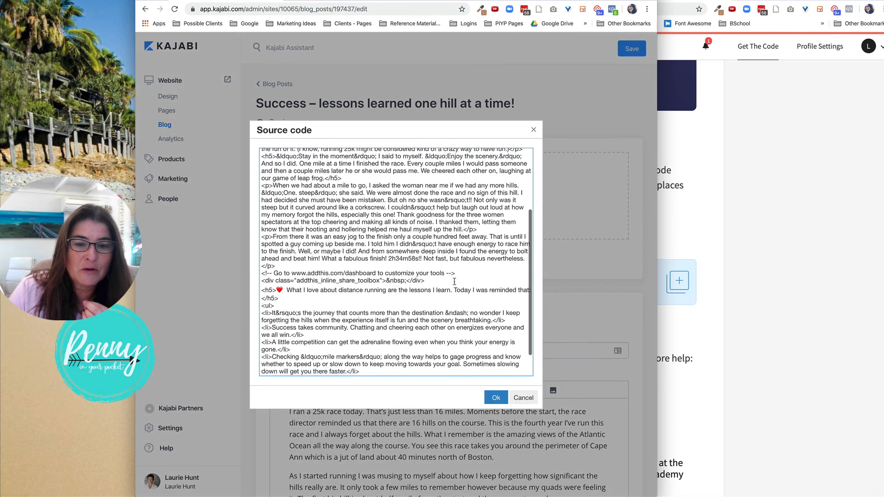
pyautogui.moveTo(454, 281); pyautogui.dragTo(258, 275)
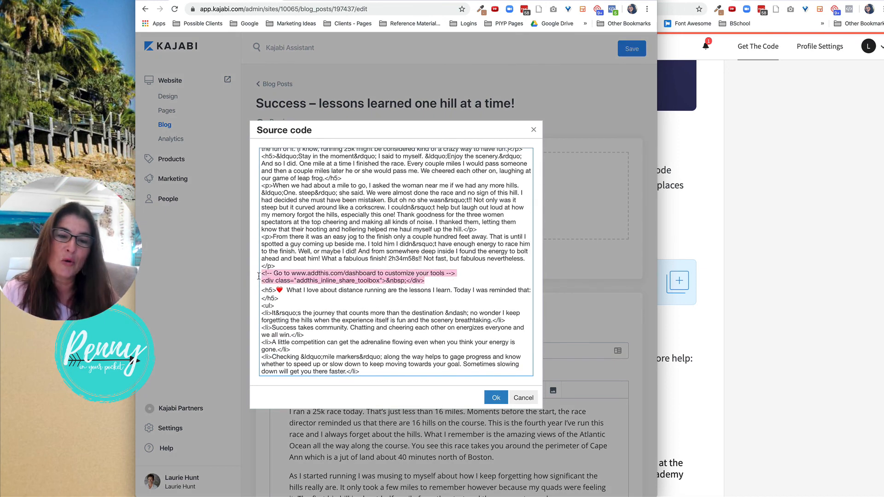
pyautogui.press('BackSpace')
pyautogui.click(493, 399)
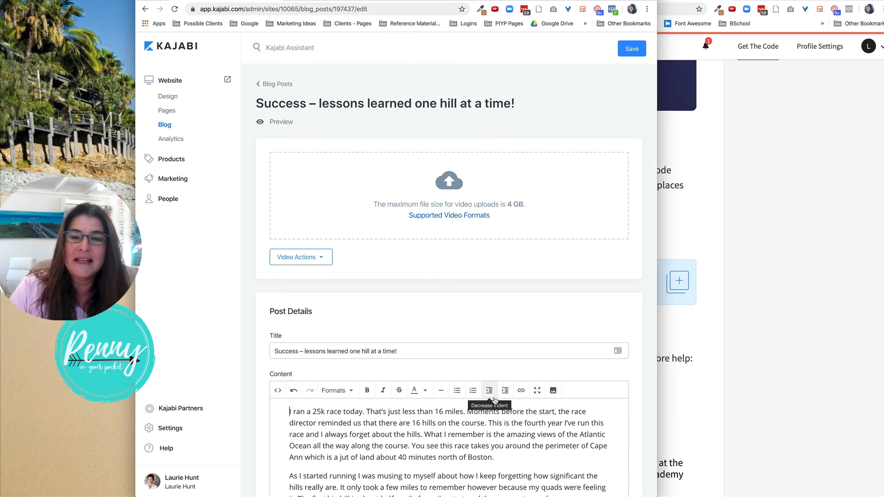
pyautogui.click(628, 49)
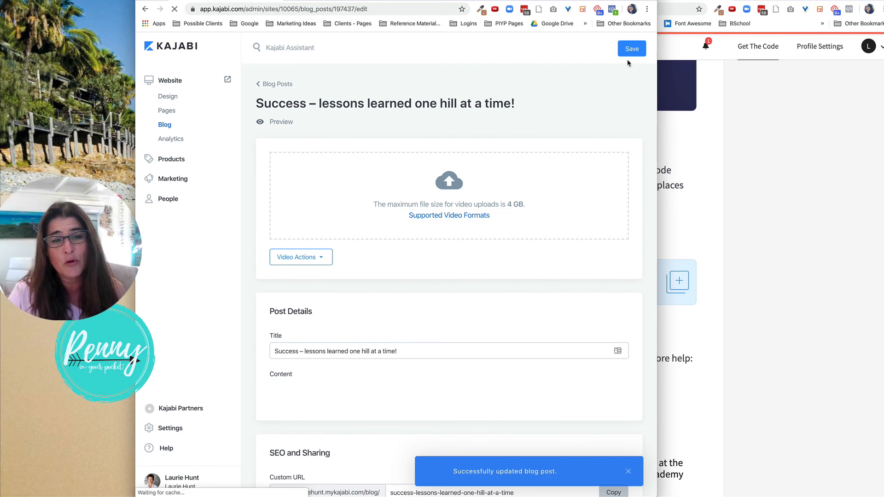
# Reopen the blog post's source code to check the content, then close the dialog.
pyautogui.scroll(-4, 555, 207)
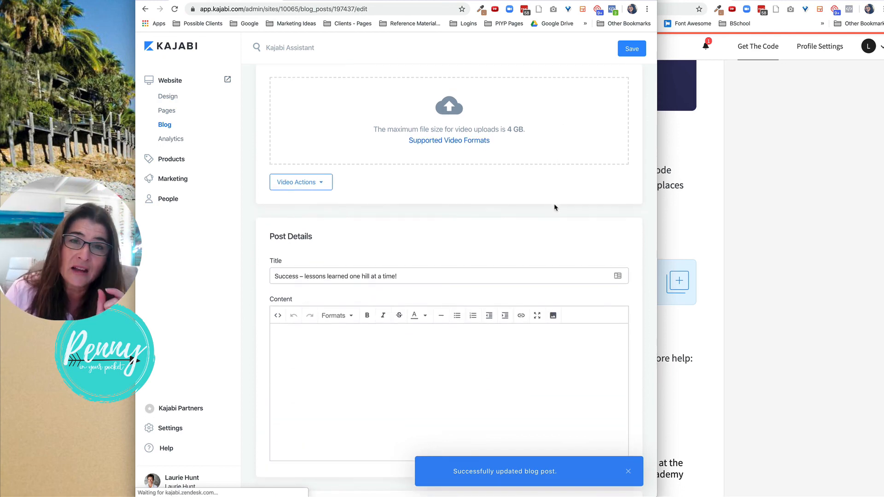
pyautogui.click(276, 225)
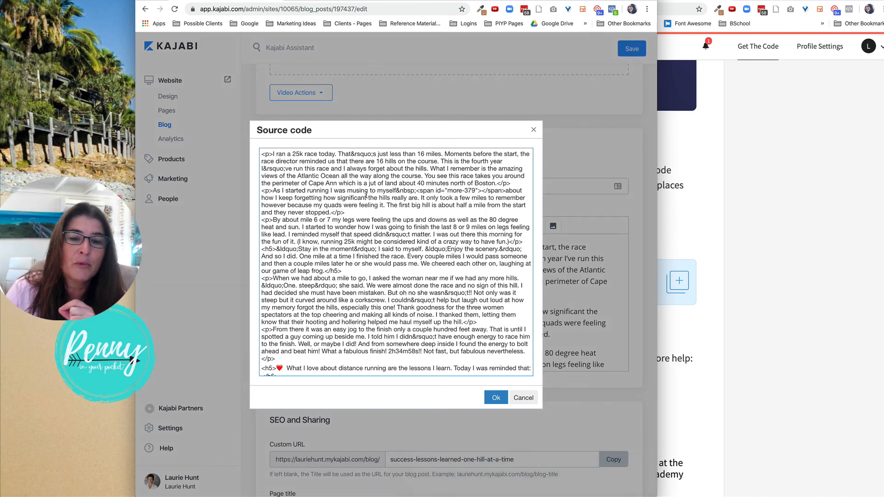
pyautogui.click(491, 399)
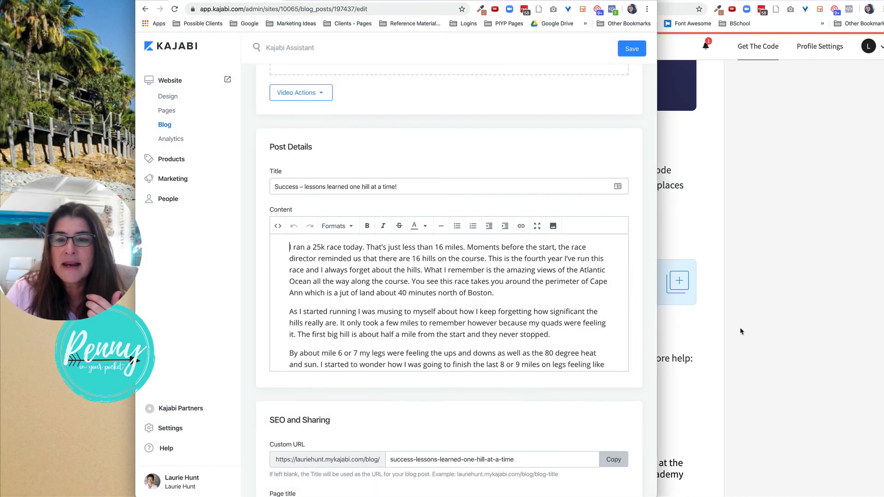
# Switch to the live website tab, reload it, and open the Blog page.
pyautogui.click(720, 131)
pyautogui.click(306, 1)
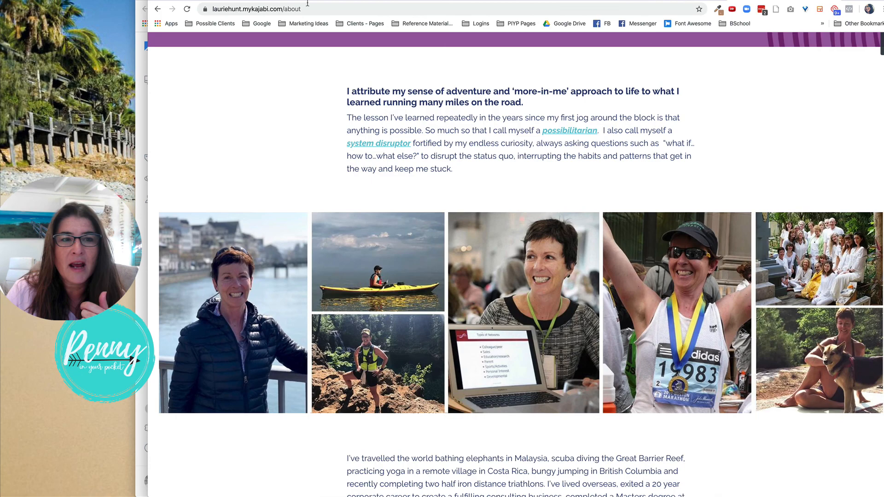
pyautogui.click(187, 10)
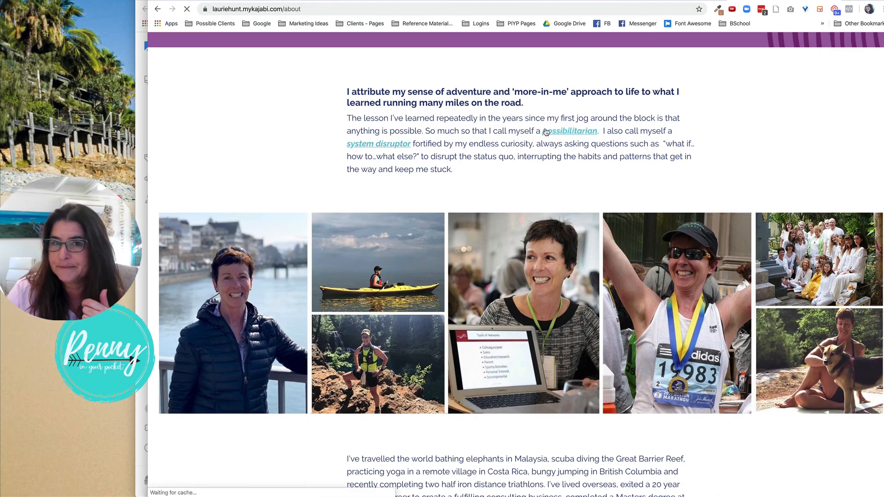
pyautogui.scroll(15, 546, 132)
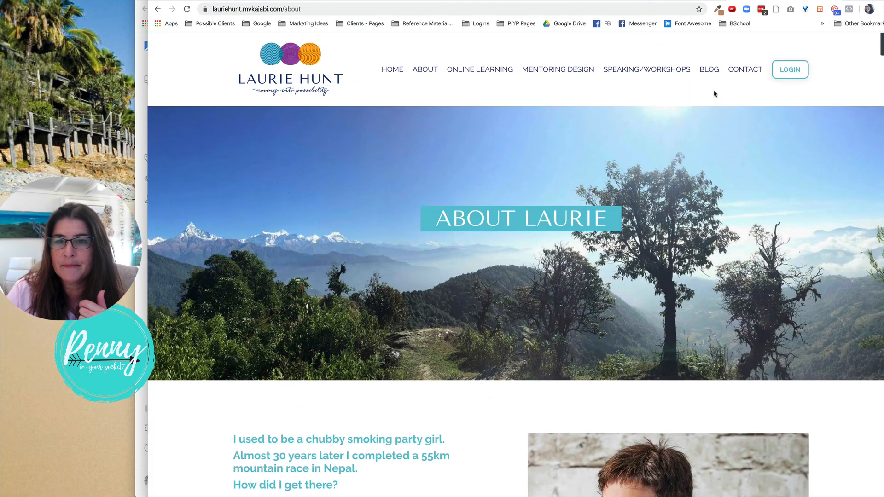
pyautogui.click(711, 72)
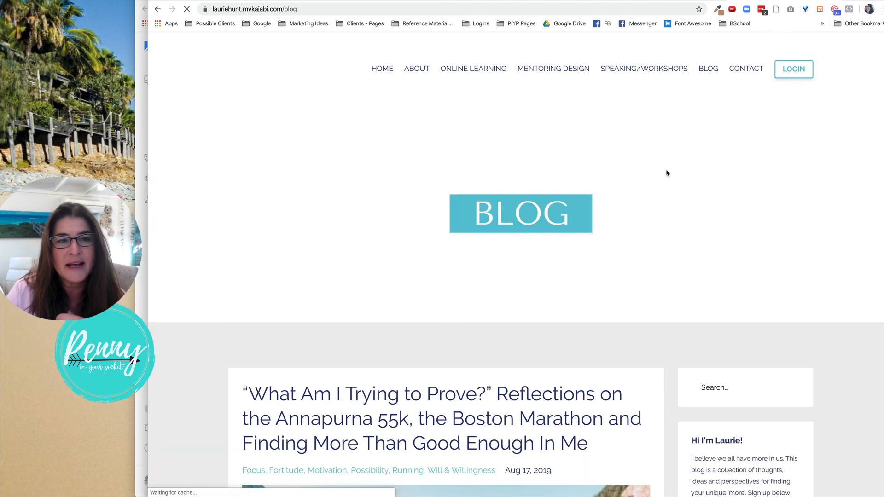